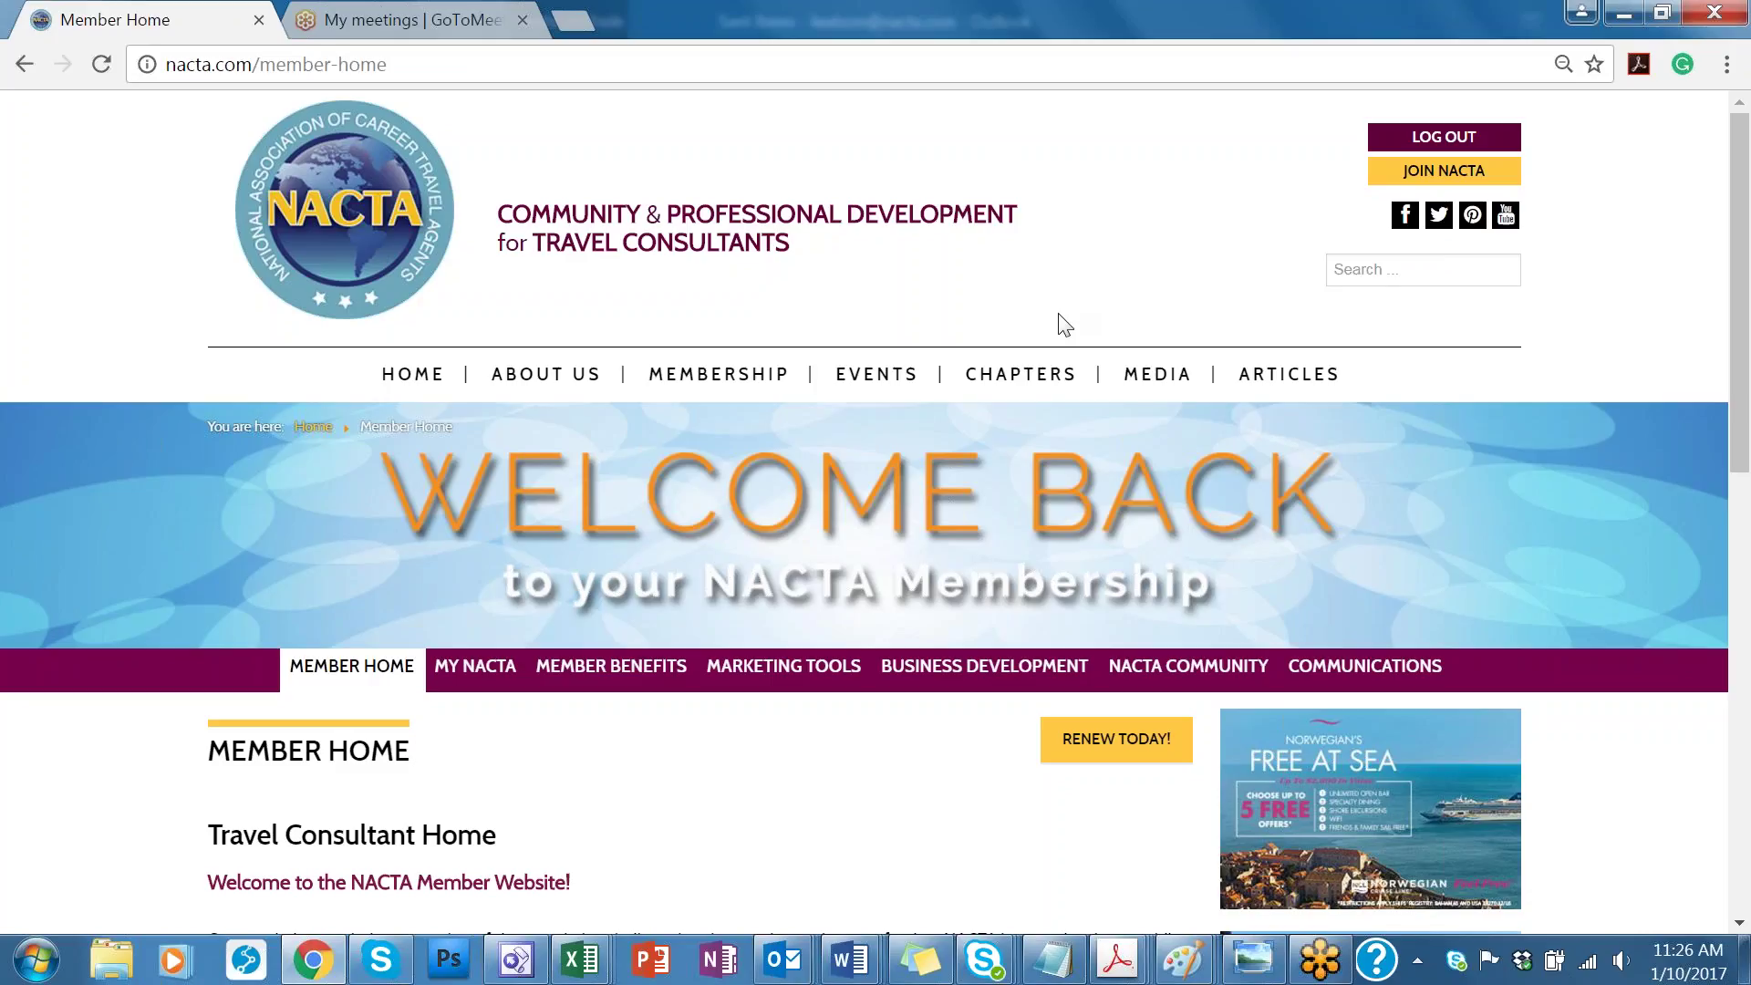
# Step: Go to MY NACTA ACCOUNT under the MY NACTA menu to view the member's profile summary
pyautogui.scroll(-2, 1063, 324)
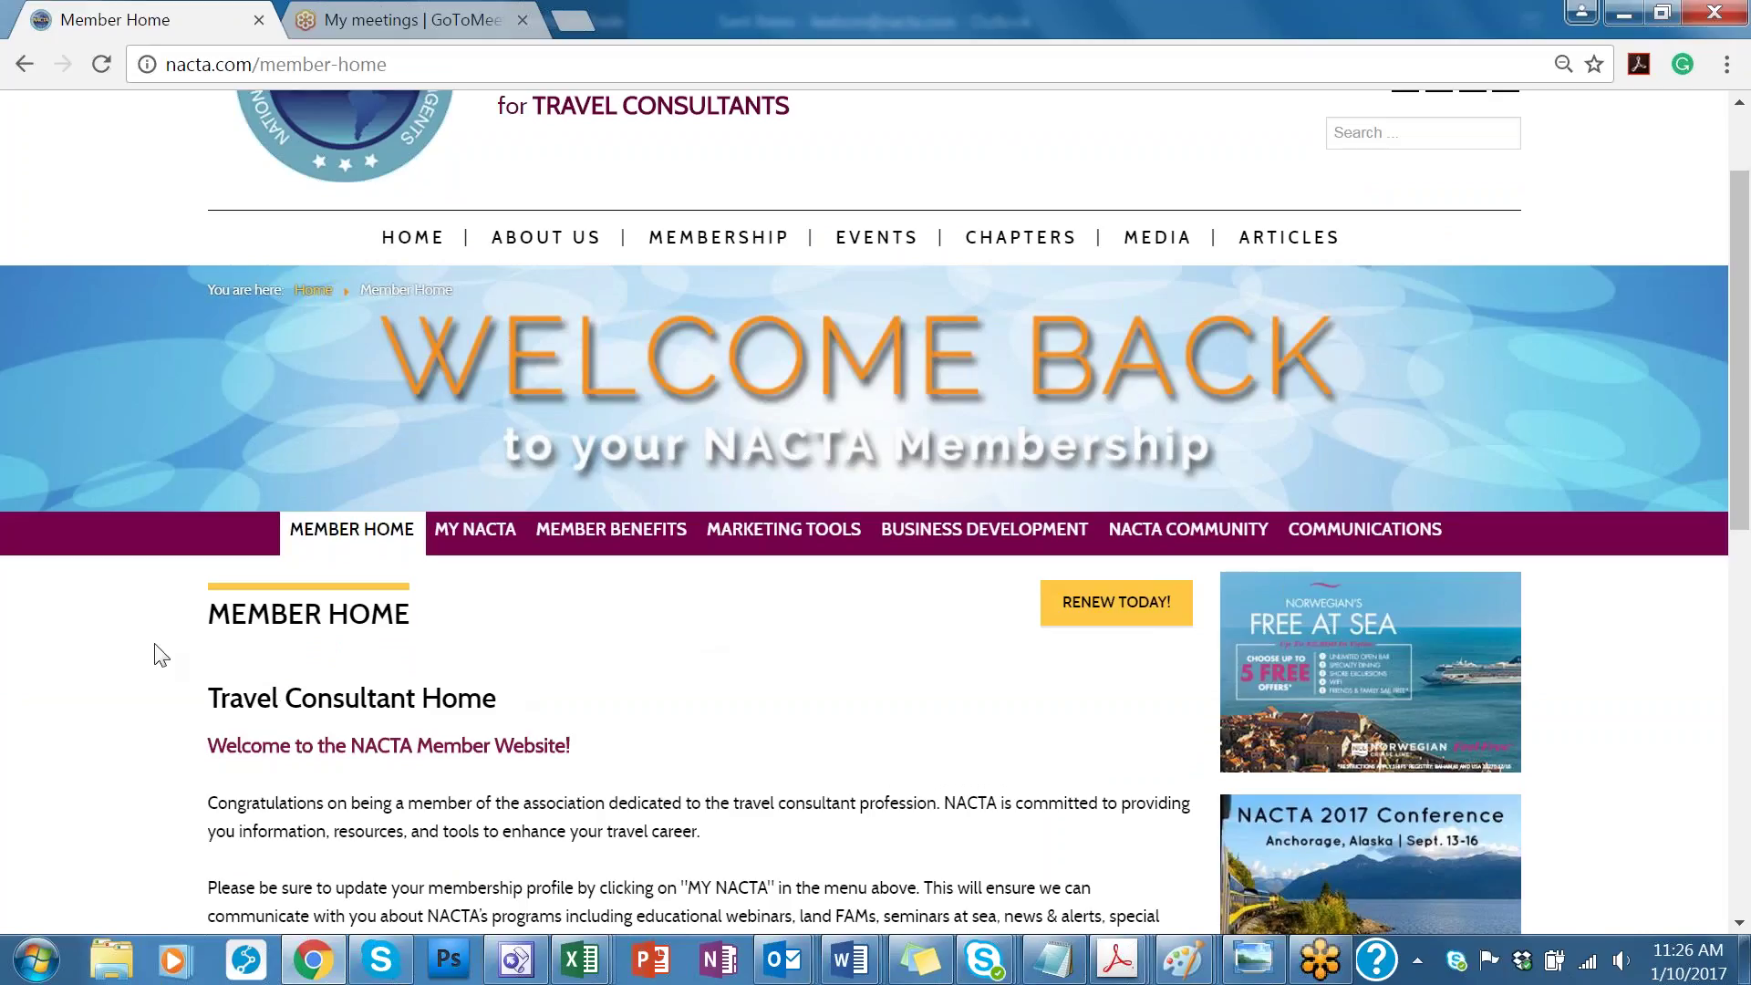
pyautogui.scroll(-1, 102, 653)
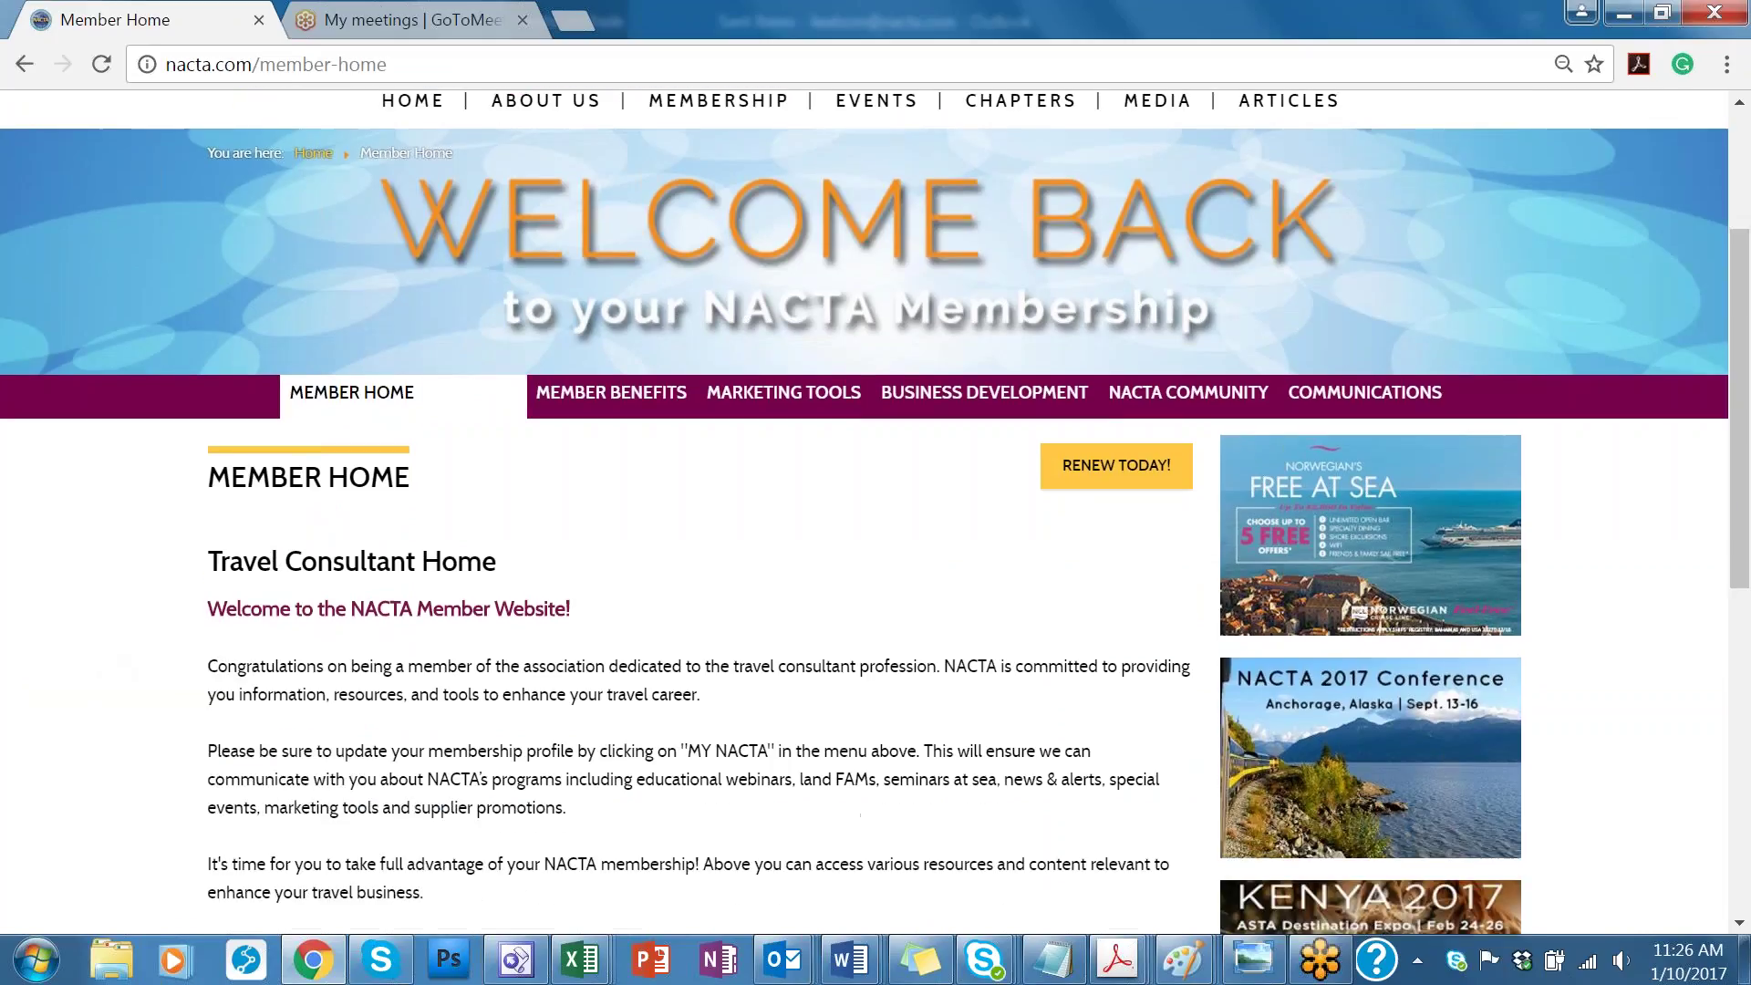
pyautogui.moveTo(480, 406)
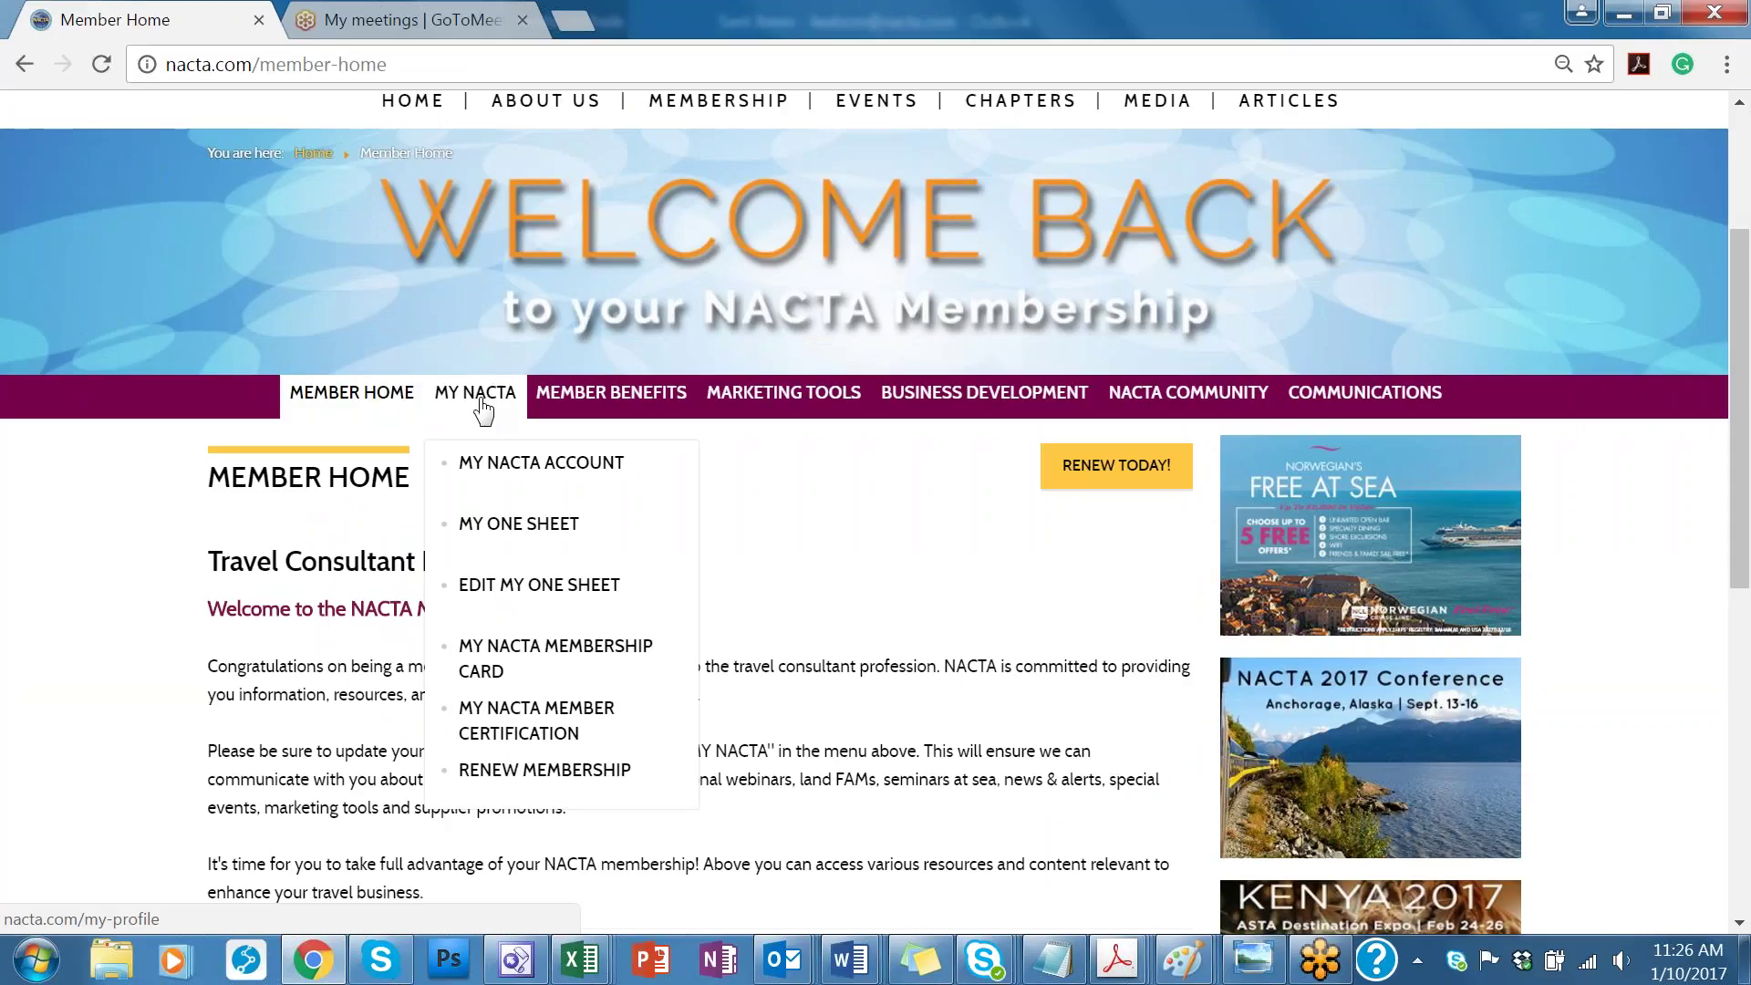
pyautogui.scroll(2, 481, 406)
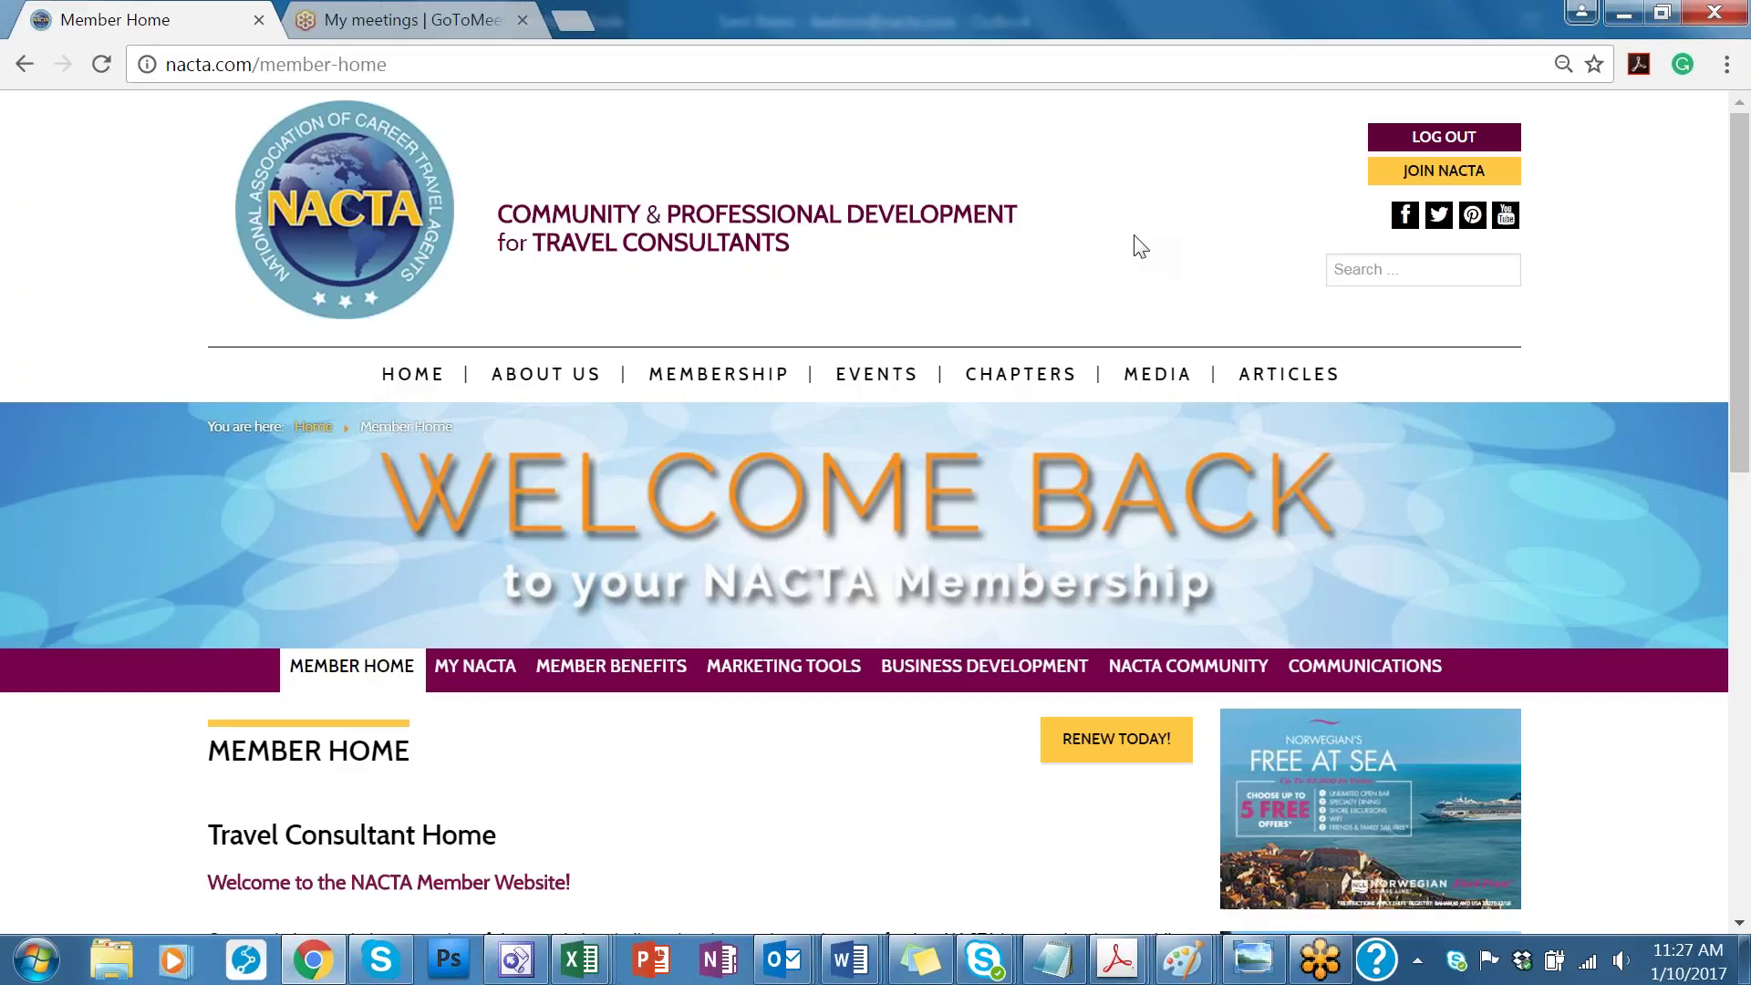
pyautogui.scroll(-1, 1124, 248)
pyautogui.moveTo(1120, 255)
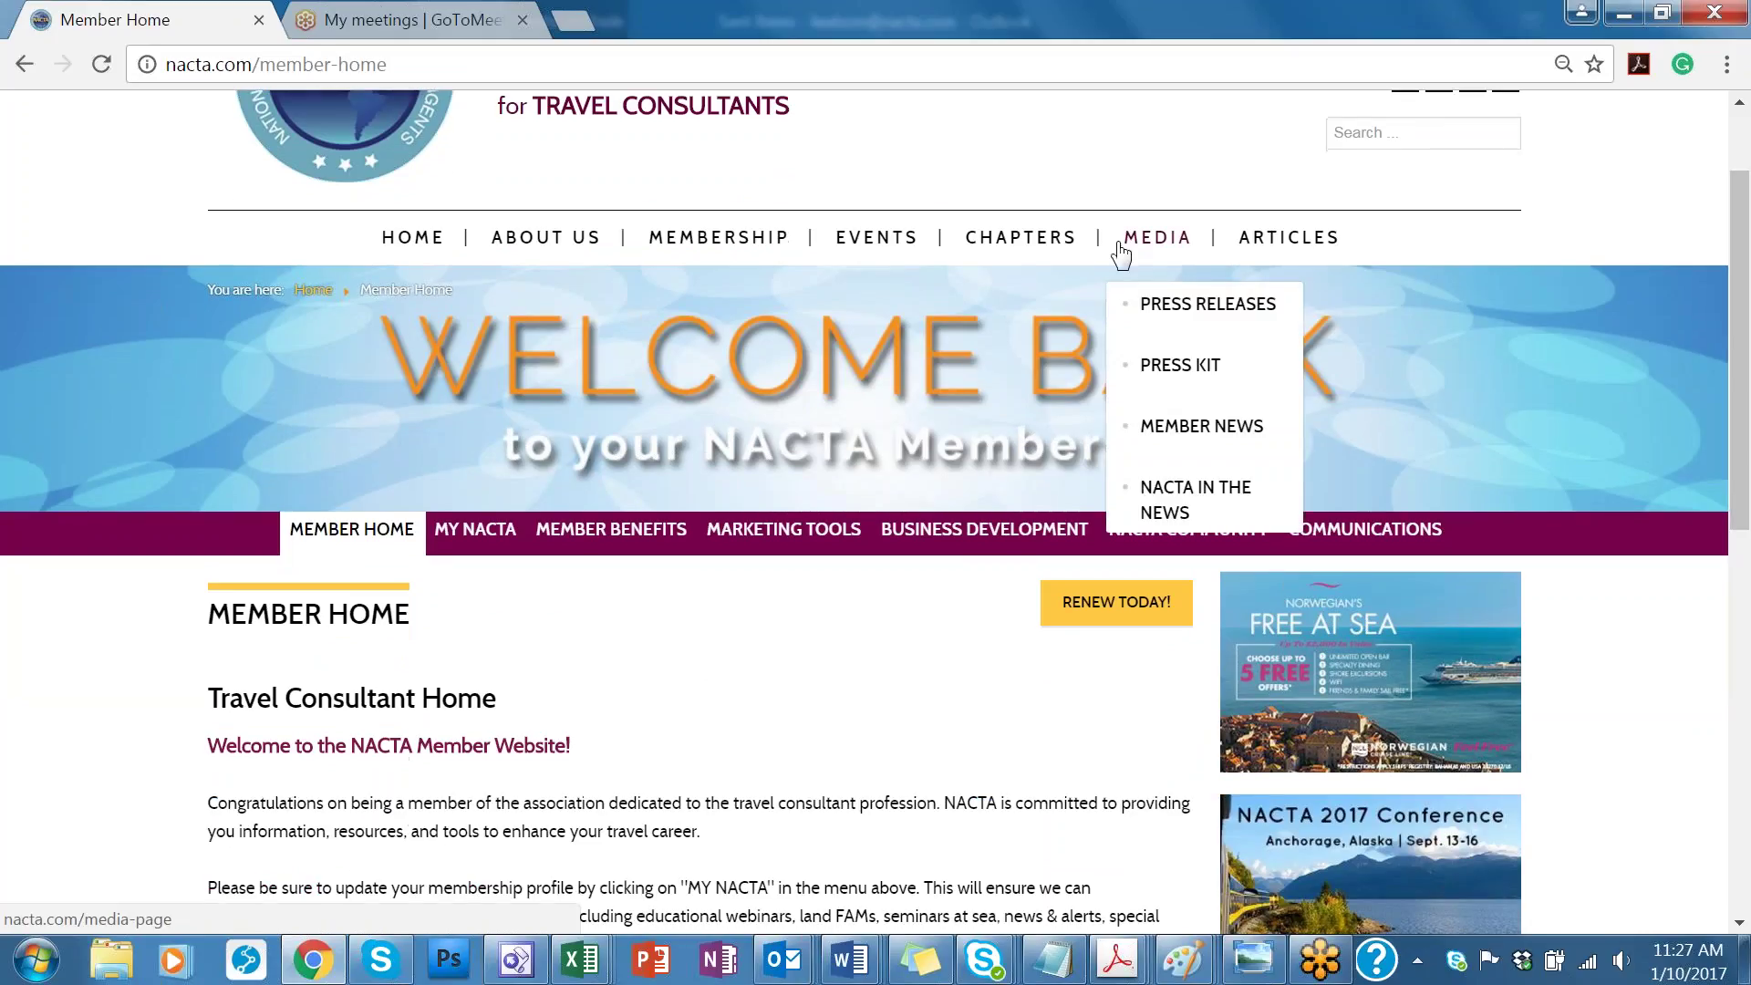
pyautogui.moveTo(482, 558)
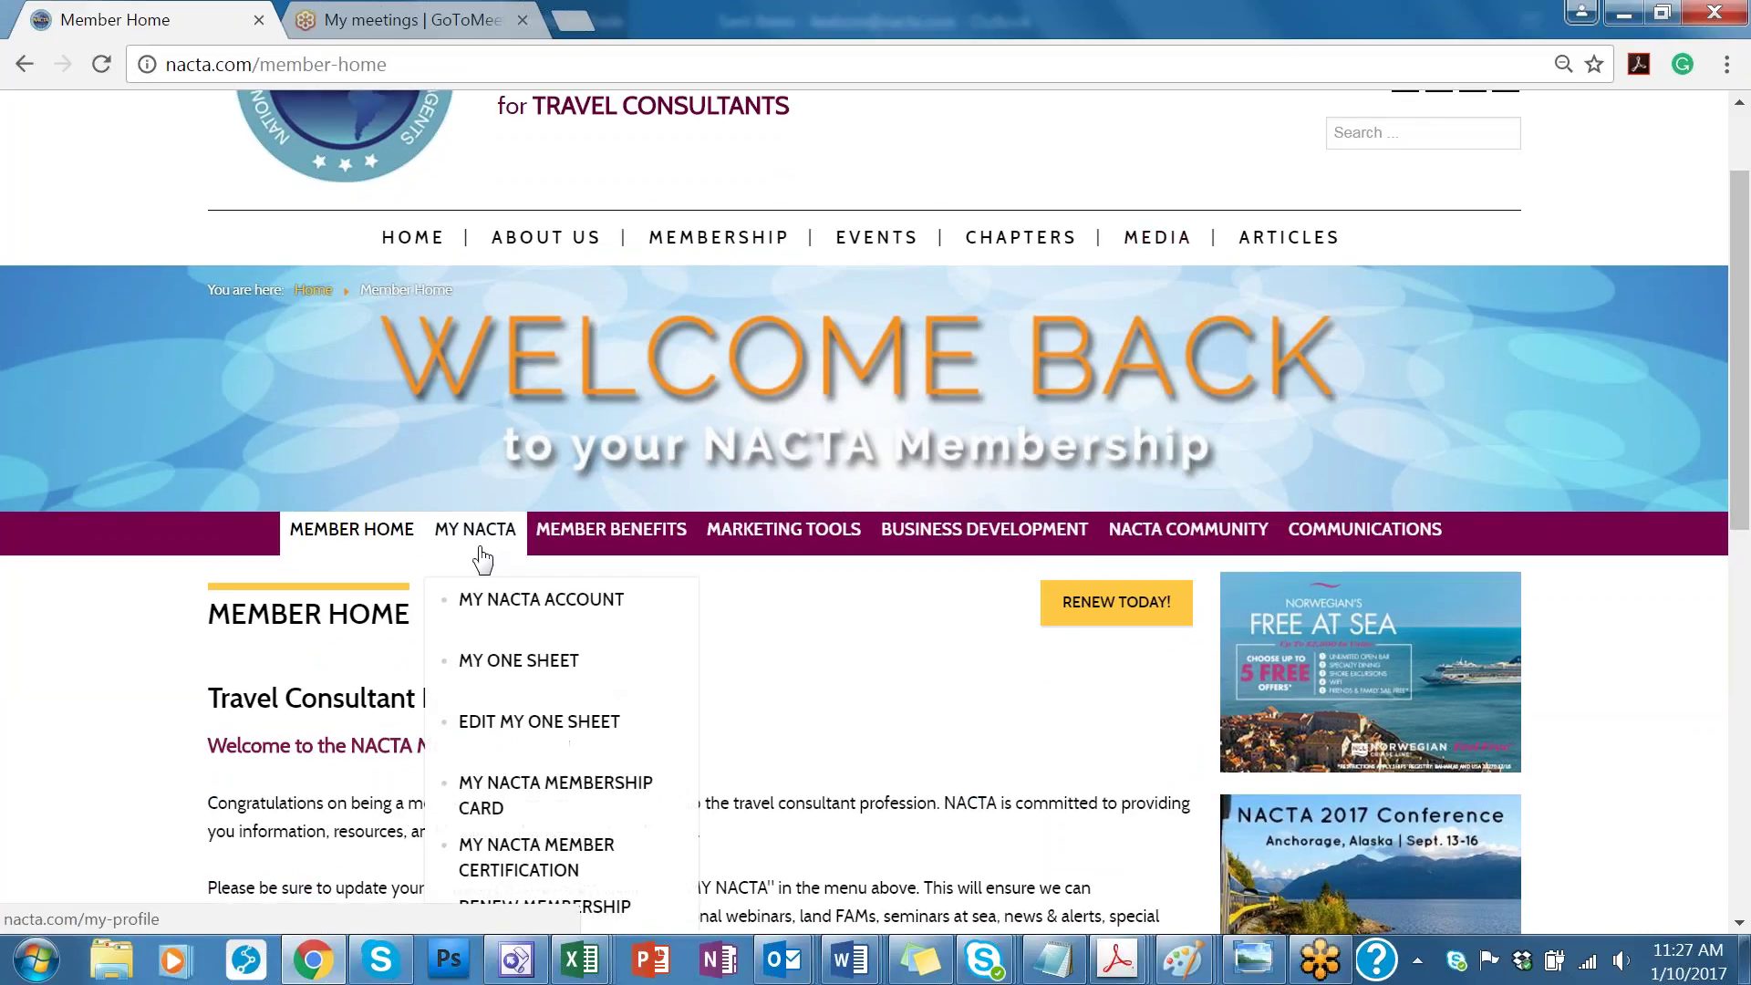
pyautogui.click(508, 605)
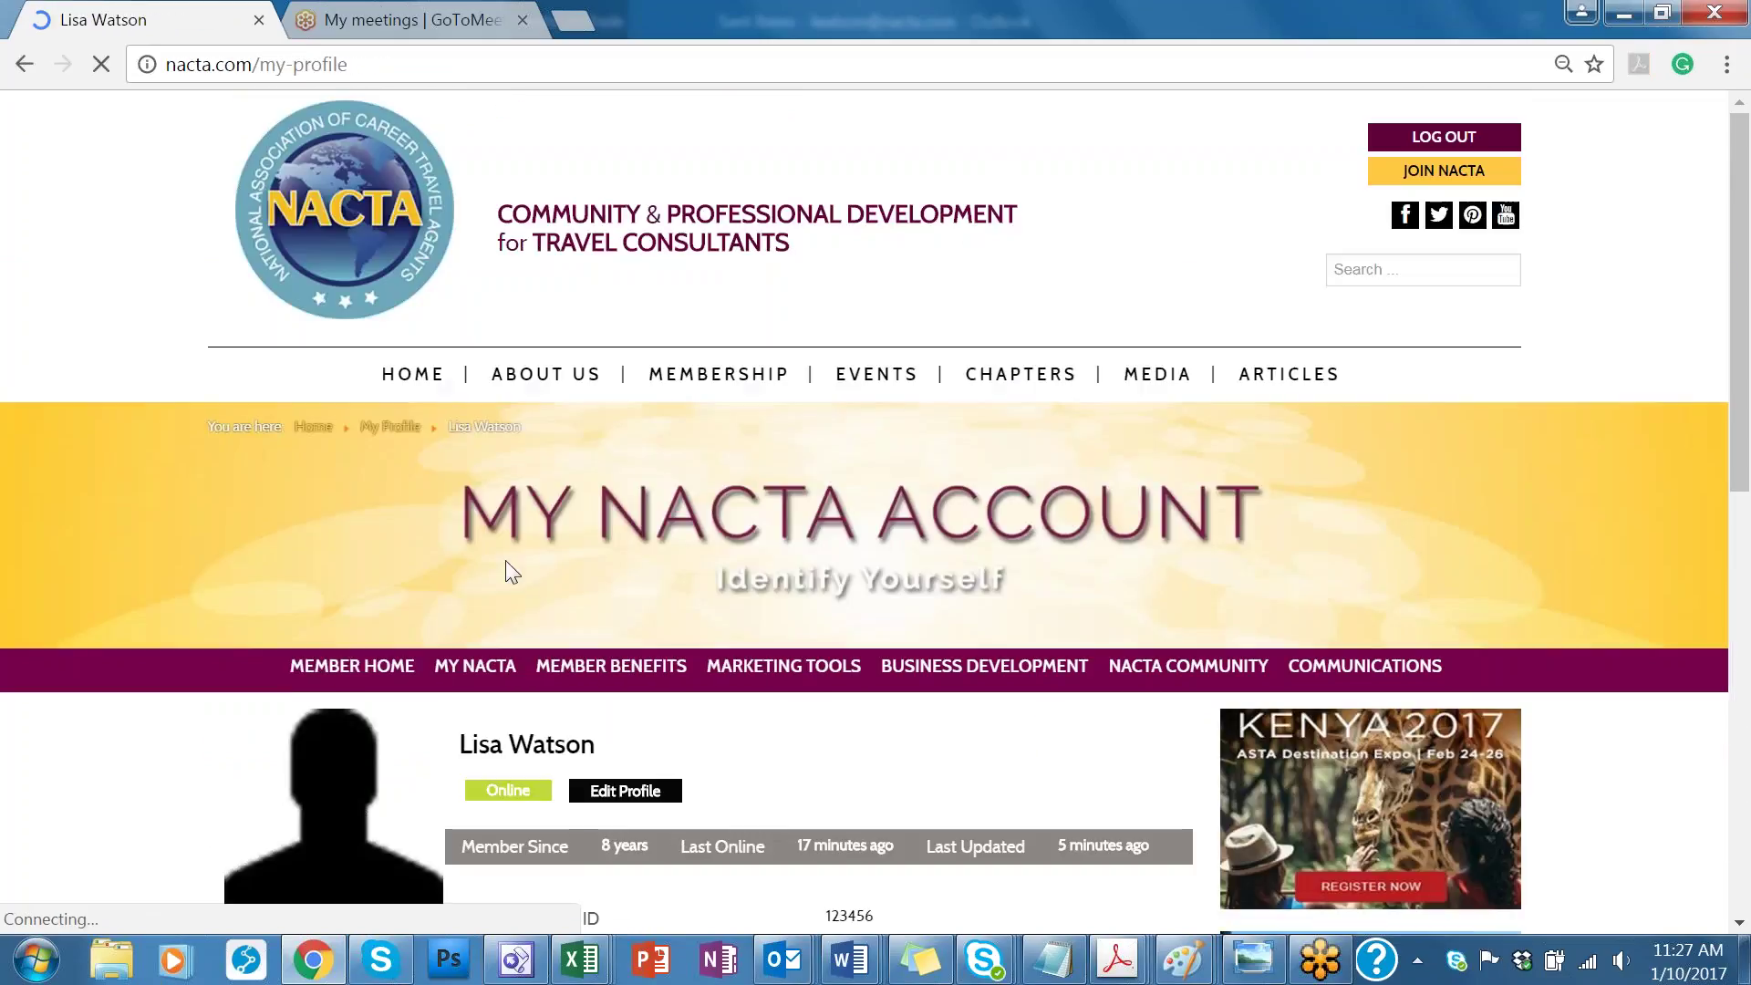
pyautogui.moveTo(985, 666)
pyautogui.scroll(-3, 14, 793)
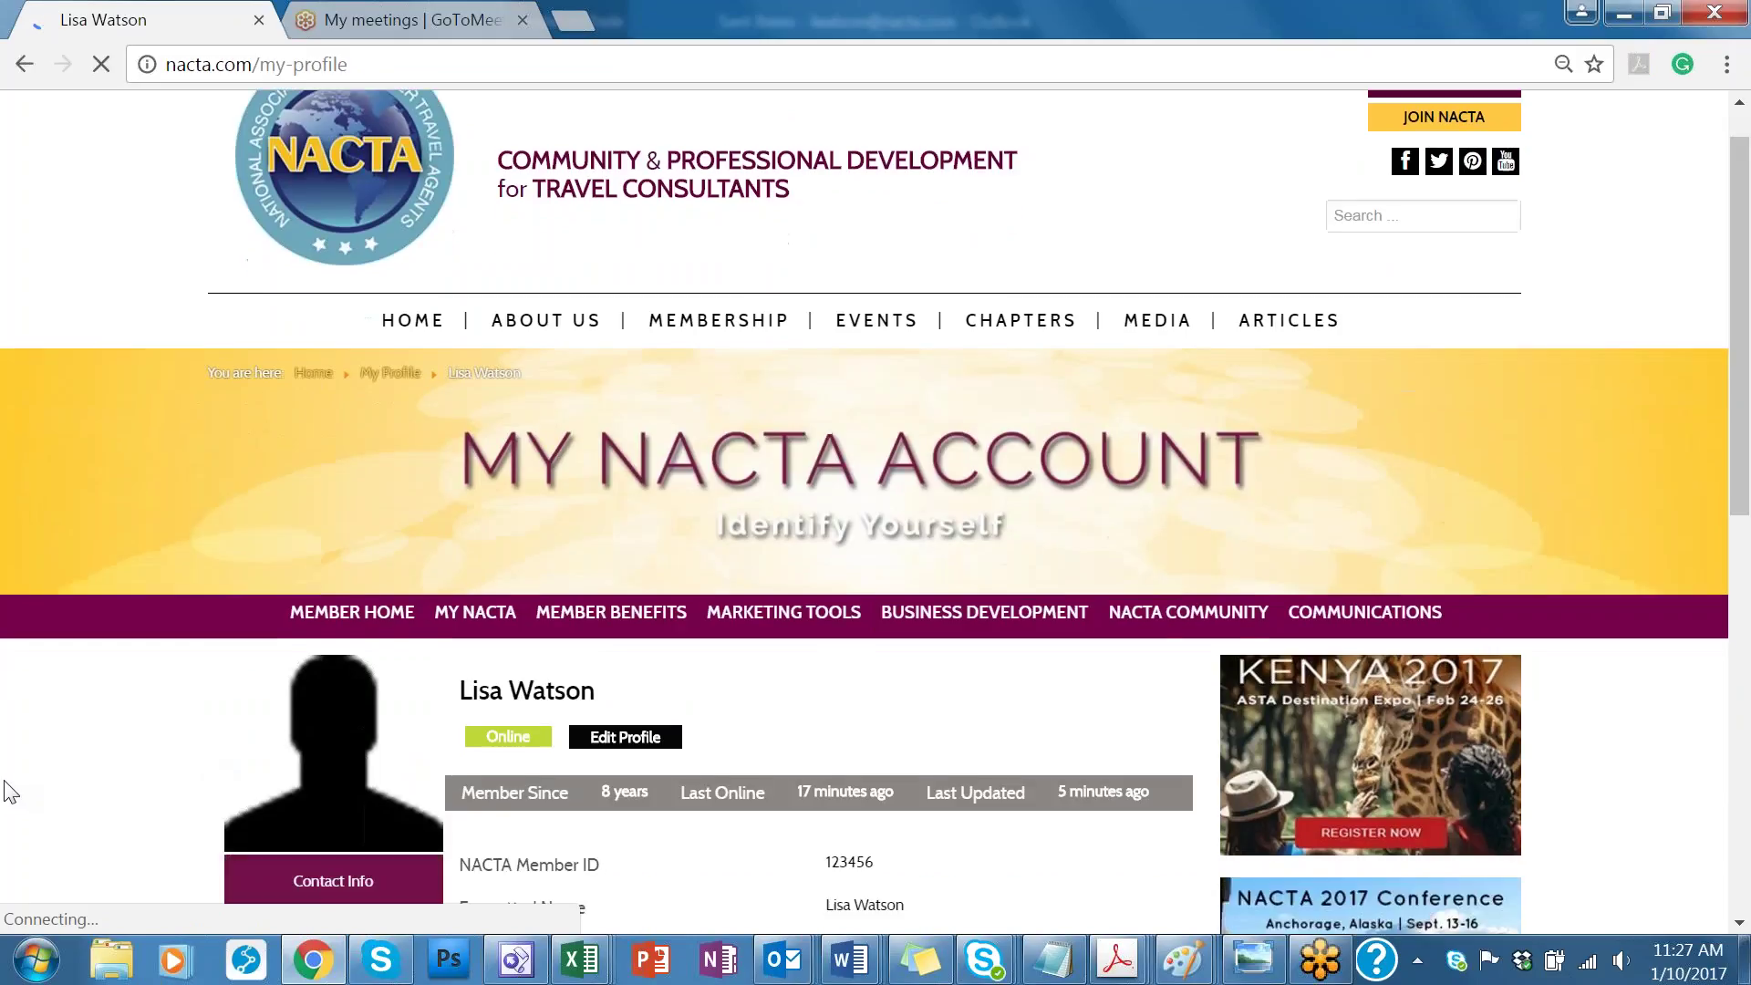
pyautogui.scroll(-3, 130, 734)
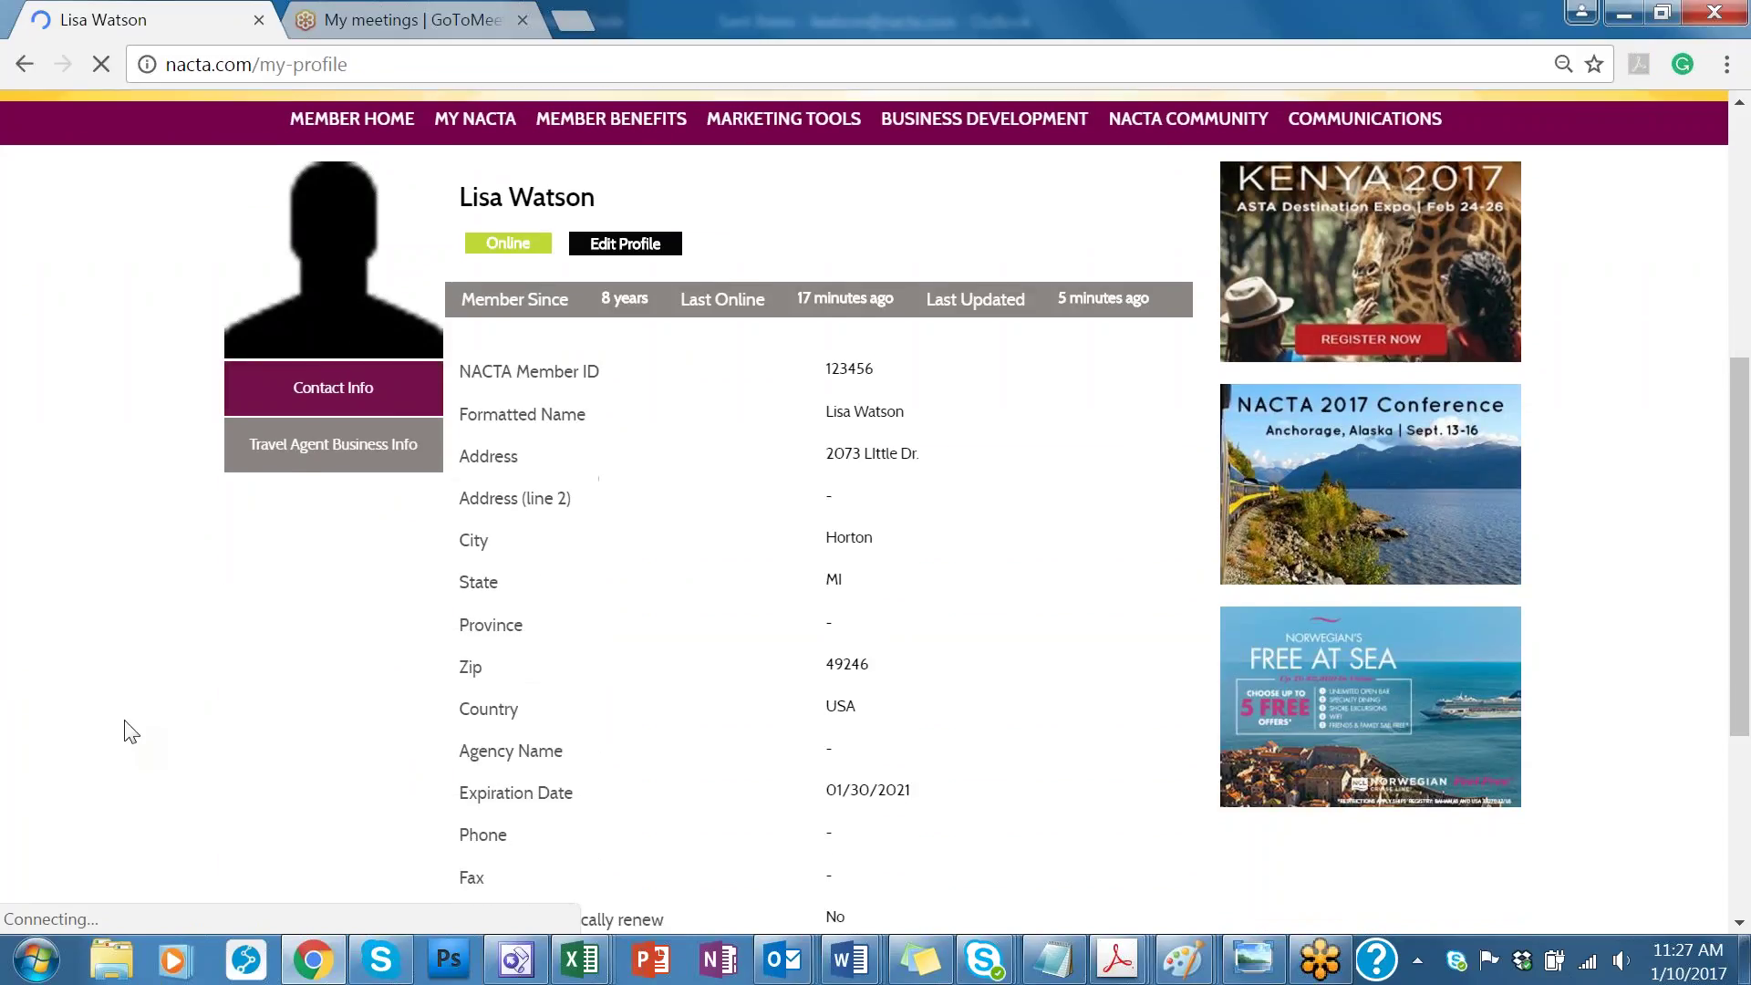
pyautogui.scroll(-2, 130, 725)
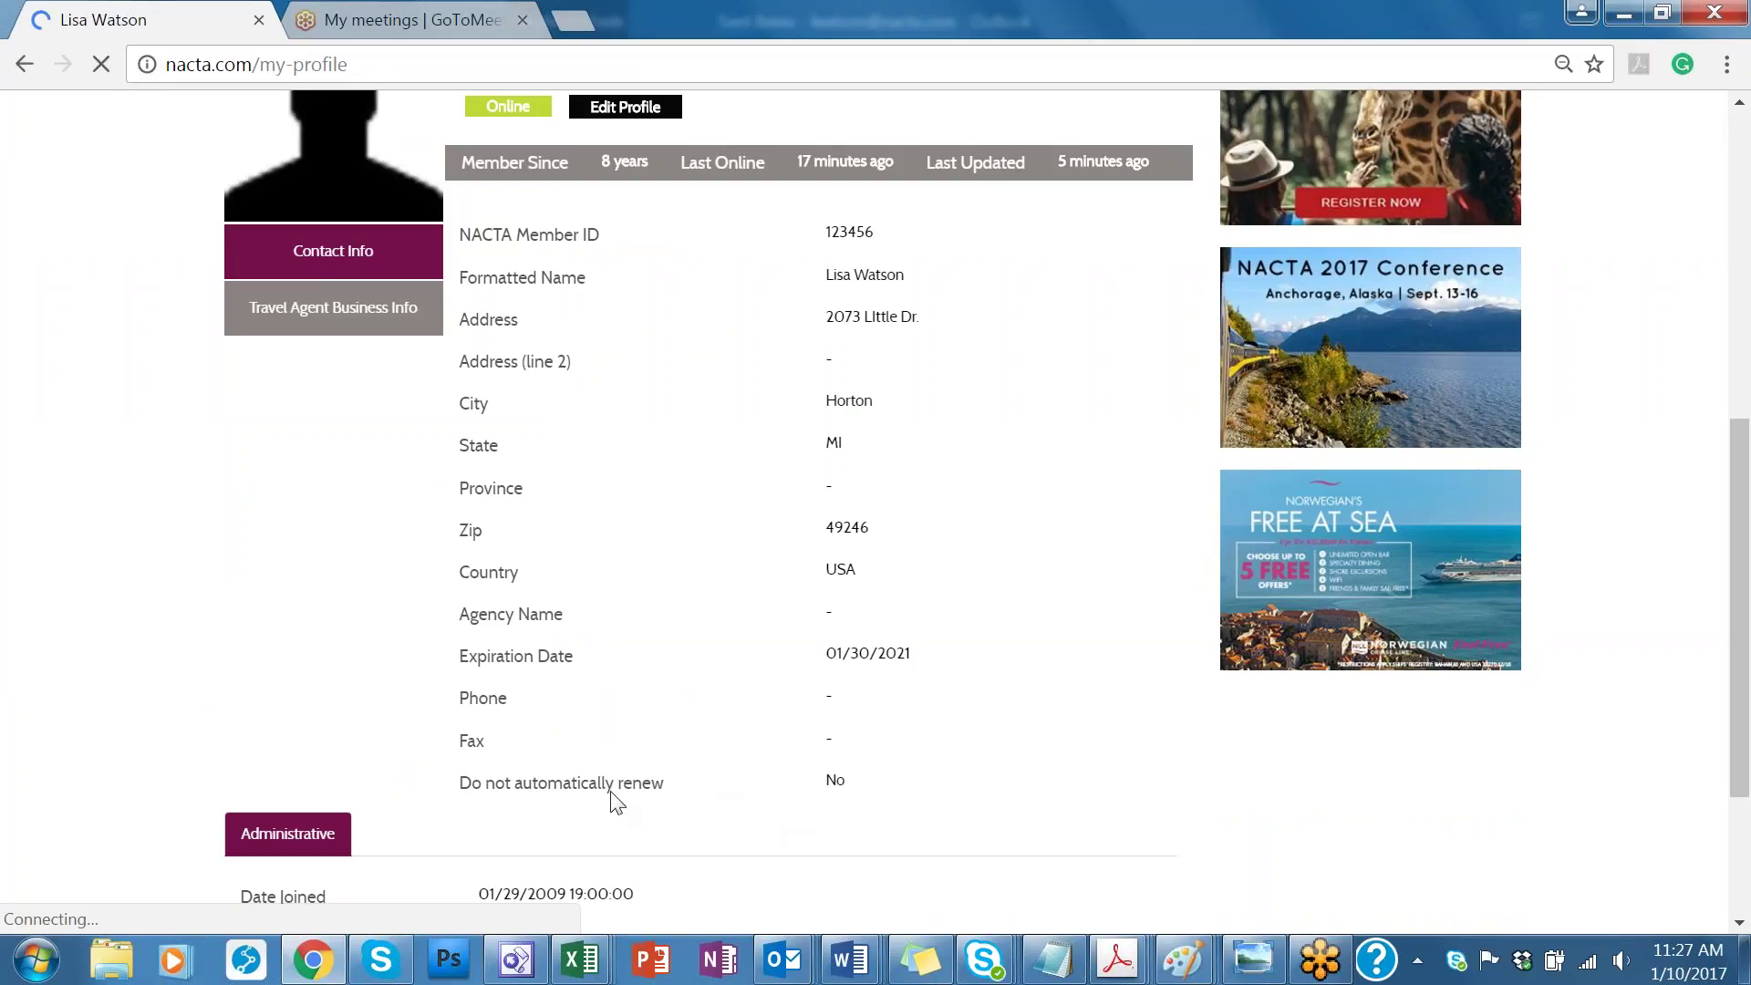
pyautogui.scroll(2, 223, 695)
pyautogui.scroll(2, 224, 694)
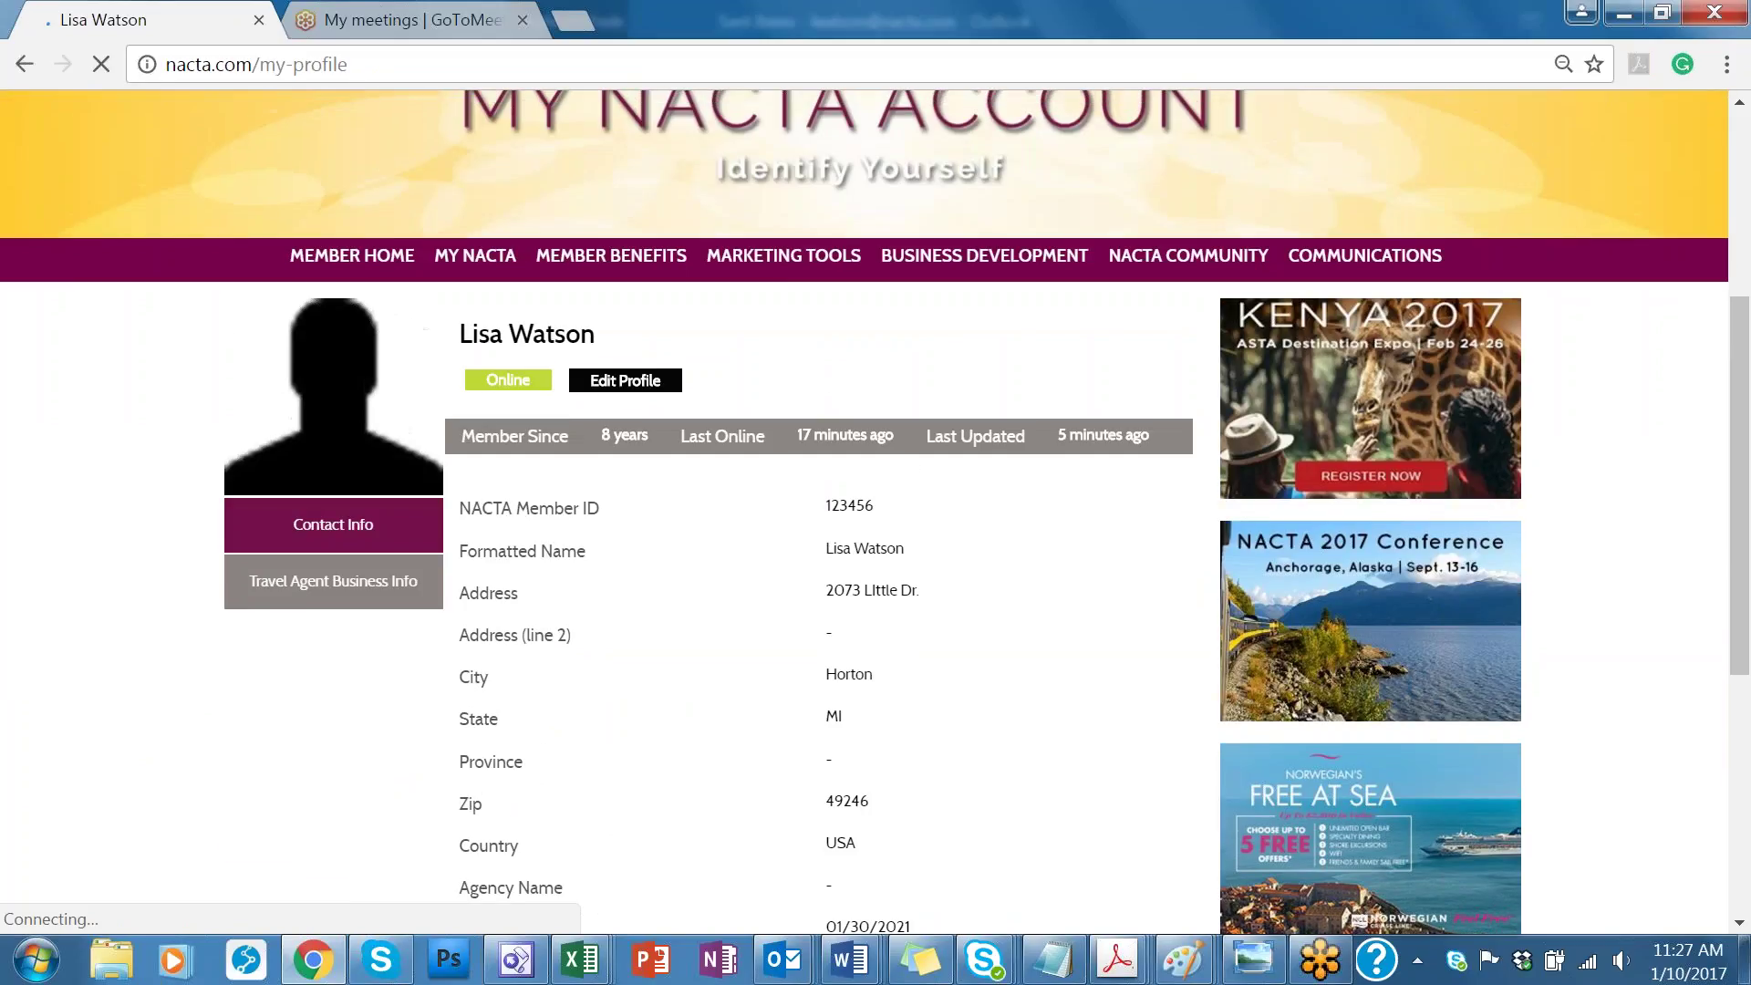
# Step: In Edit Profile's Contact Info tab, check 'Do not automatically renew' and save with Update
pyautogui.click(629, 383)
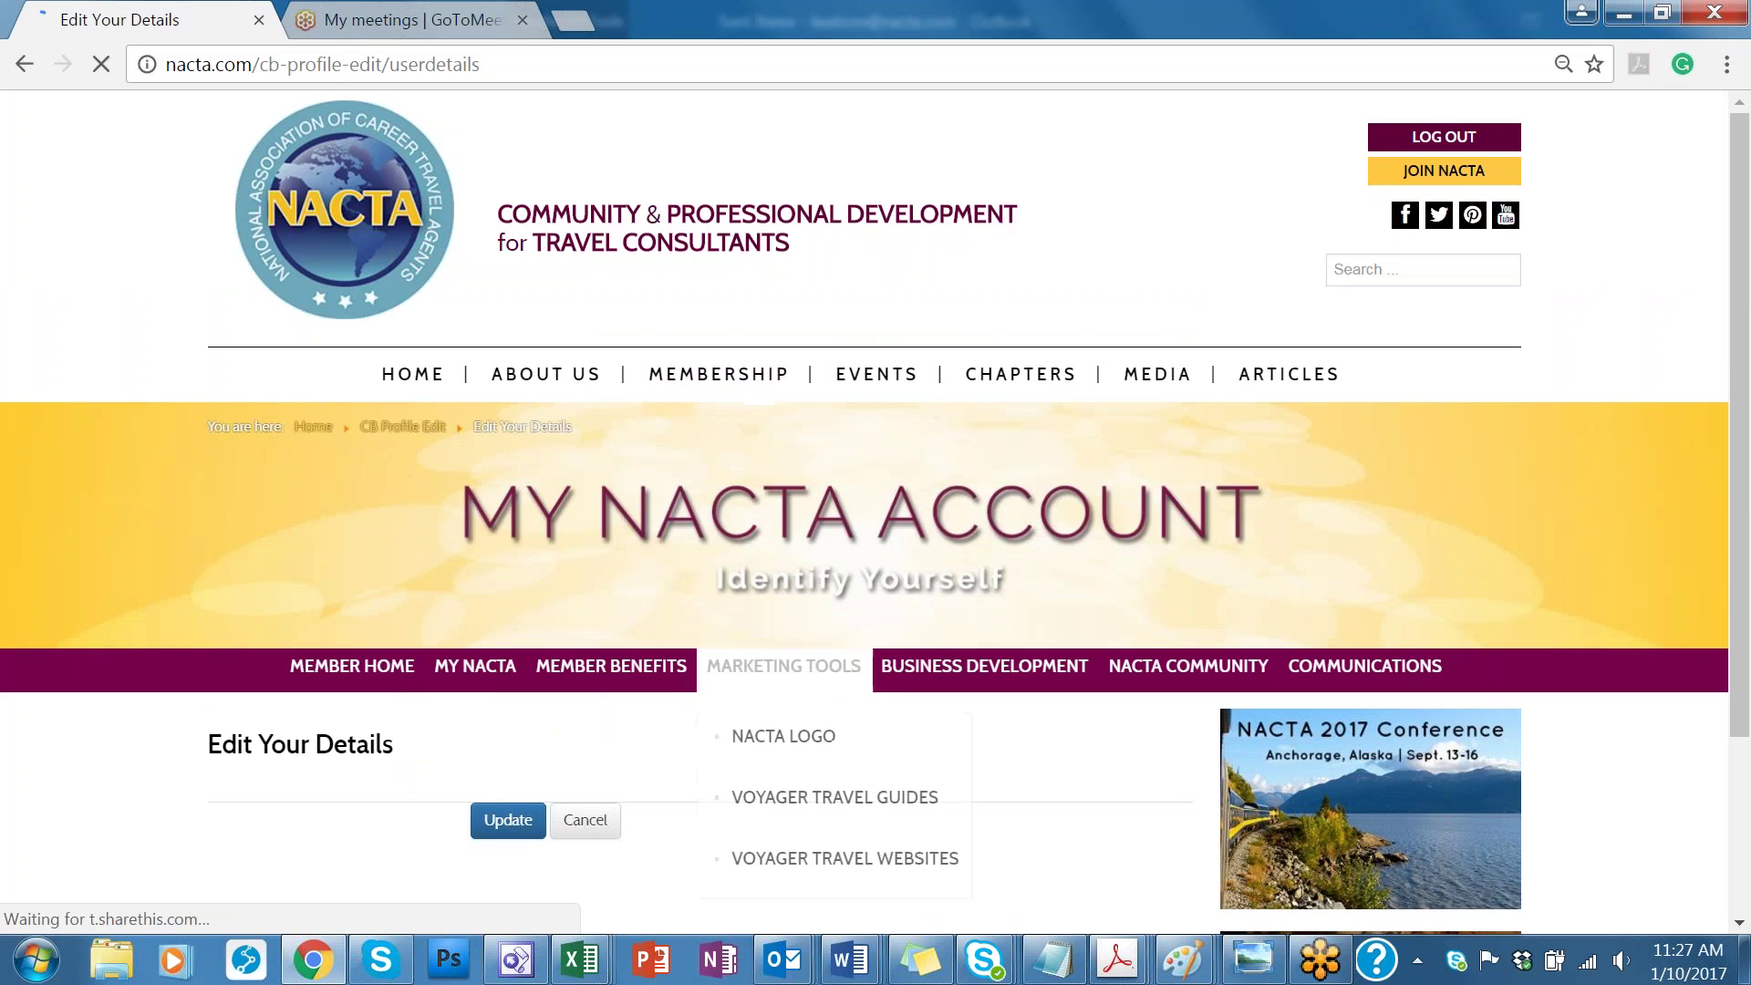
pyautogui.scroll(-6, 593, 321)
pyautogui.click(412, 279)
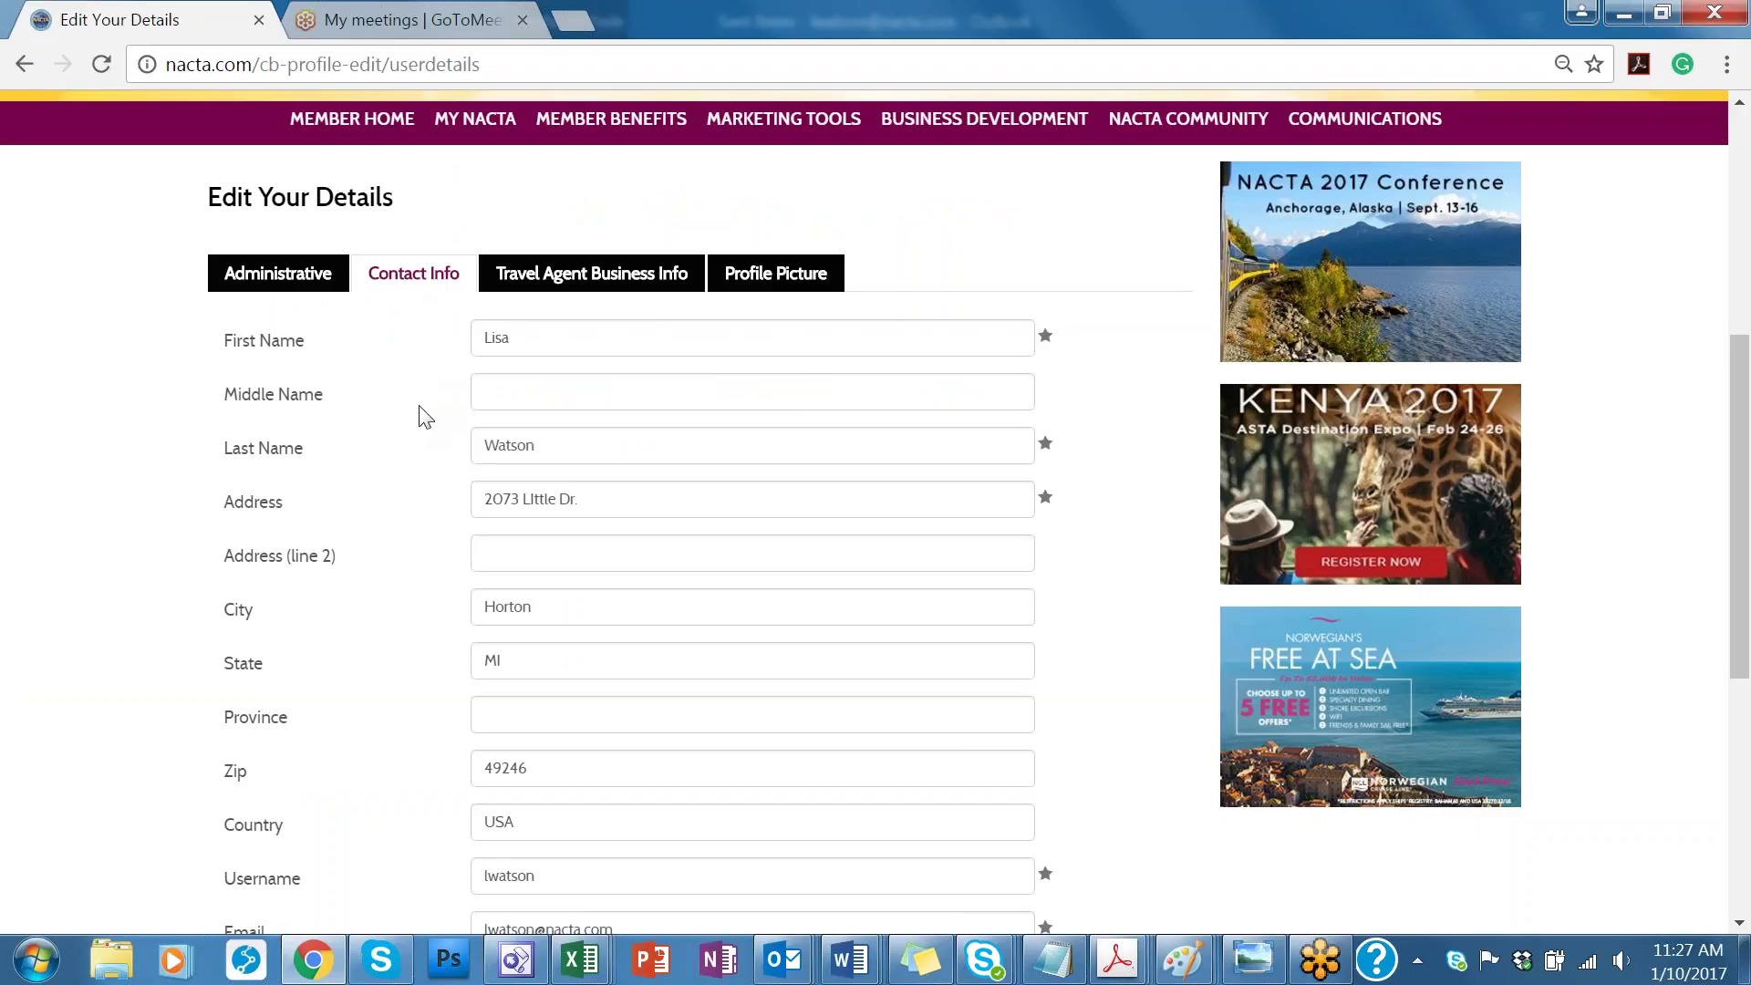
pyautogui.scroll(-6, 429, 461)
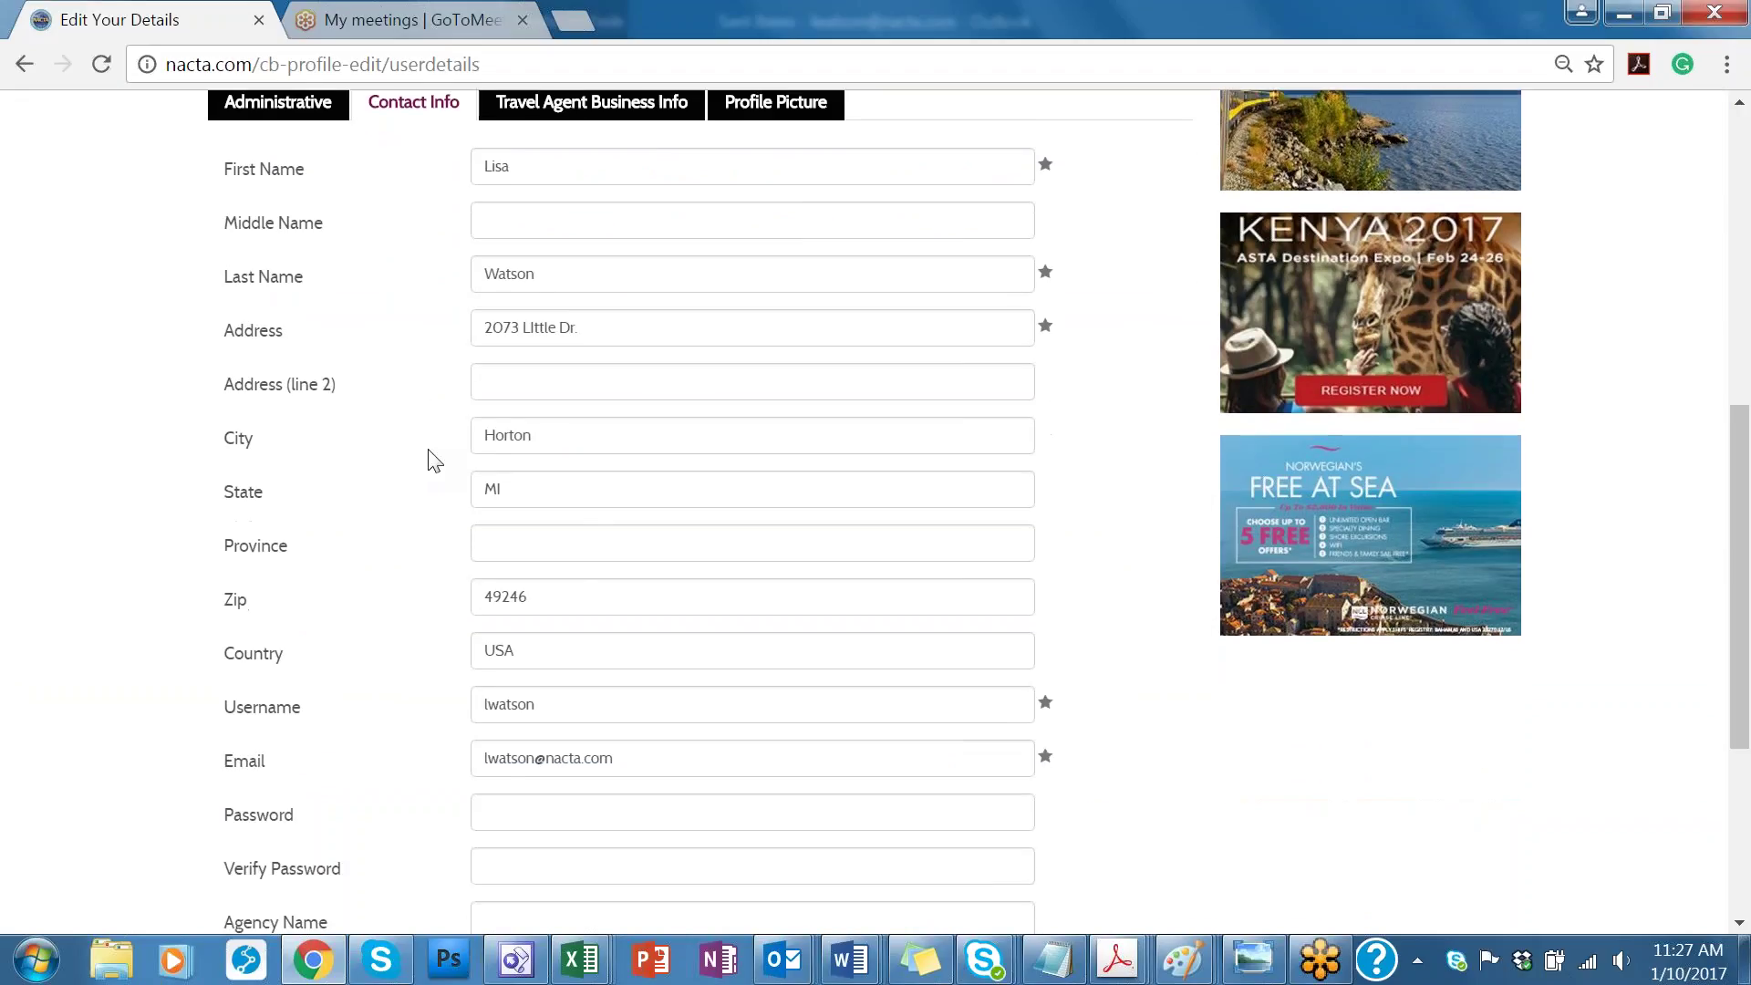
pyautogui.click(476, 699)
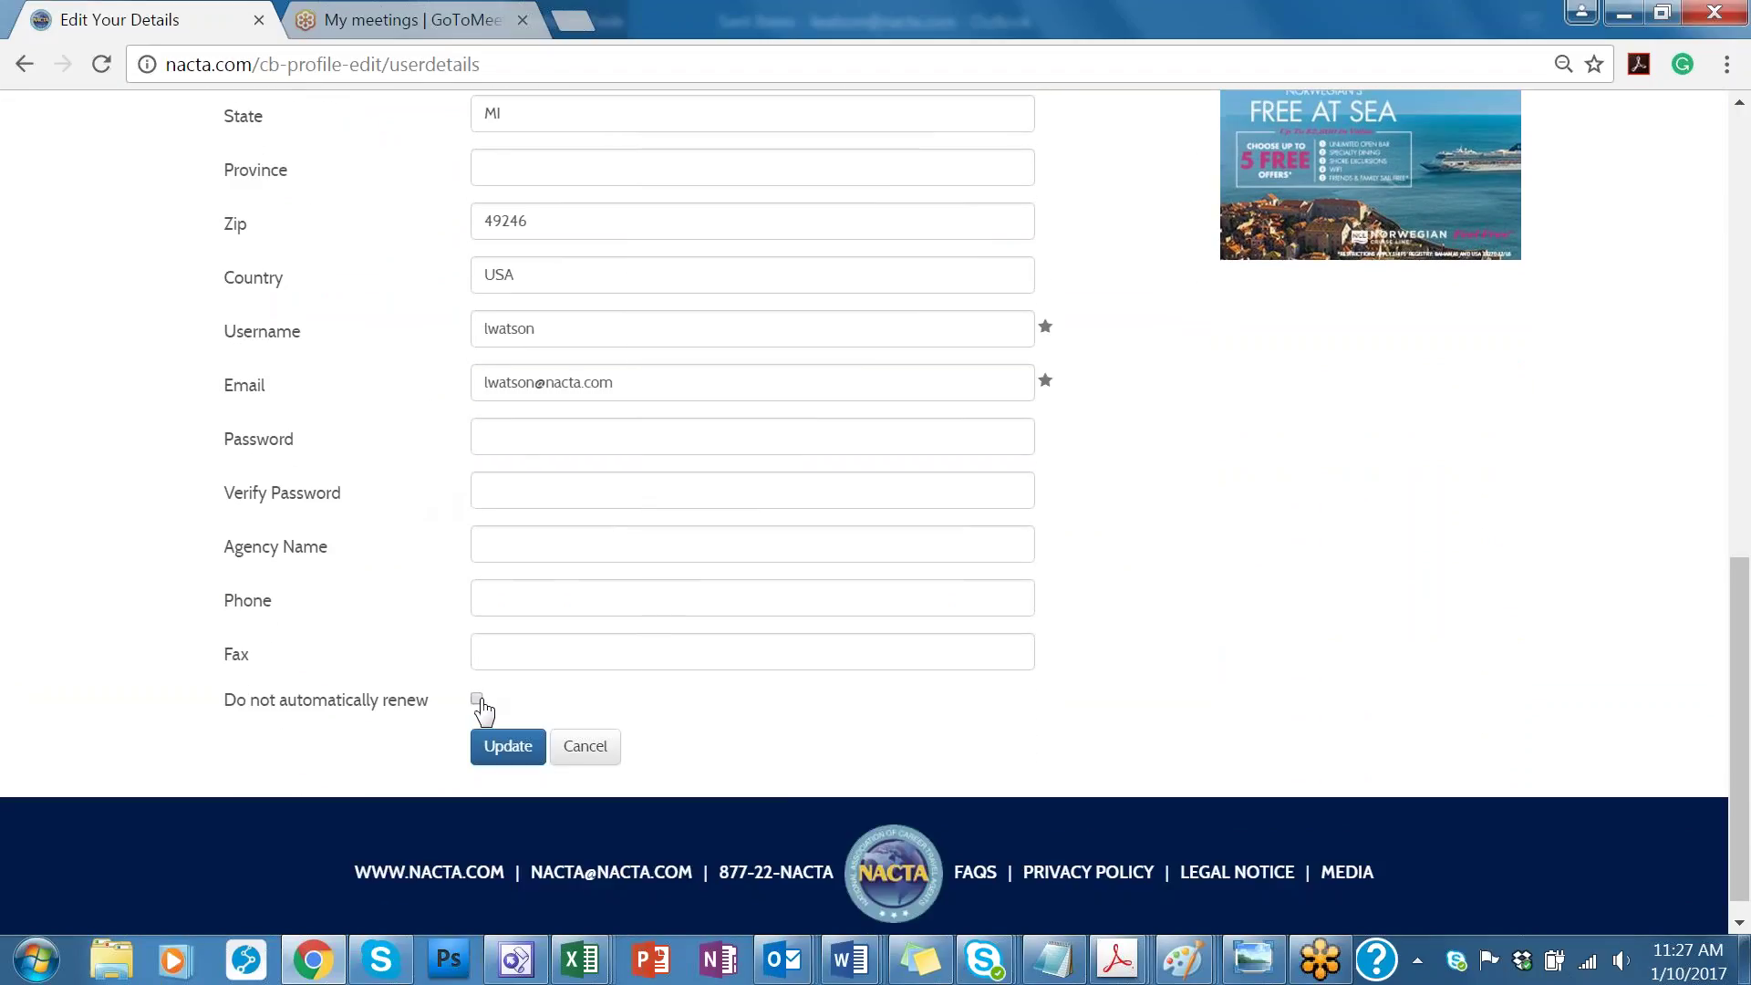
pyautogui.click(506, 753)
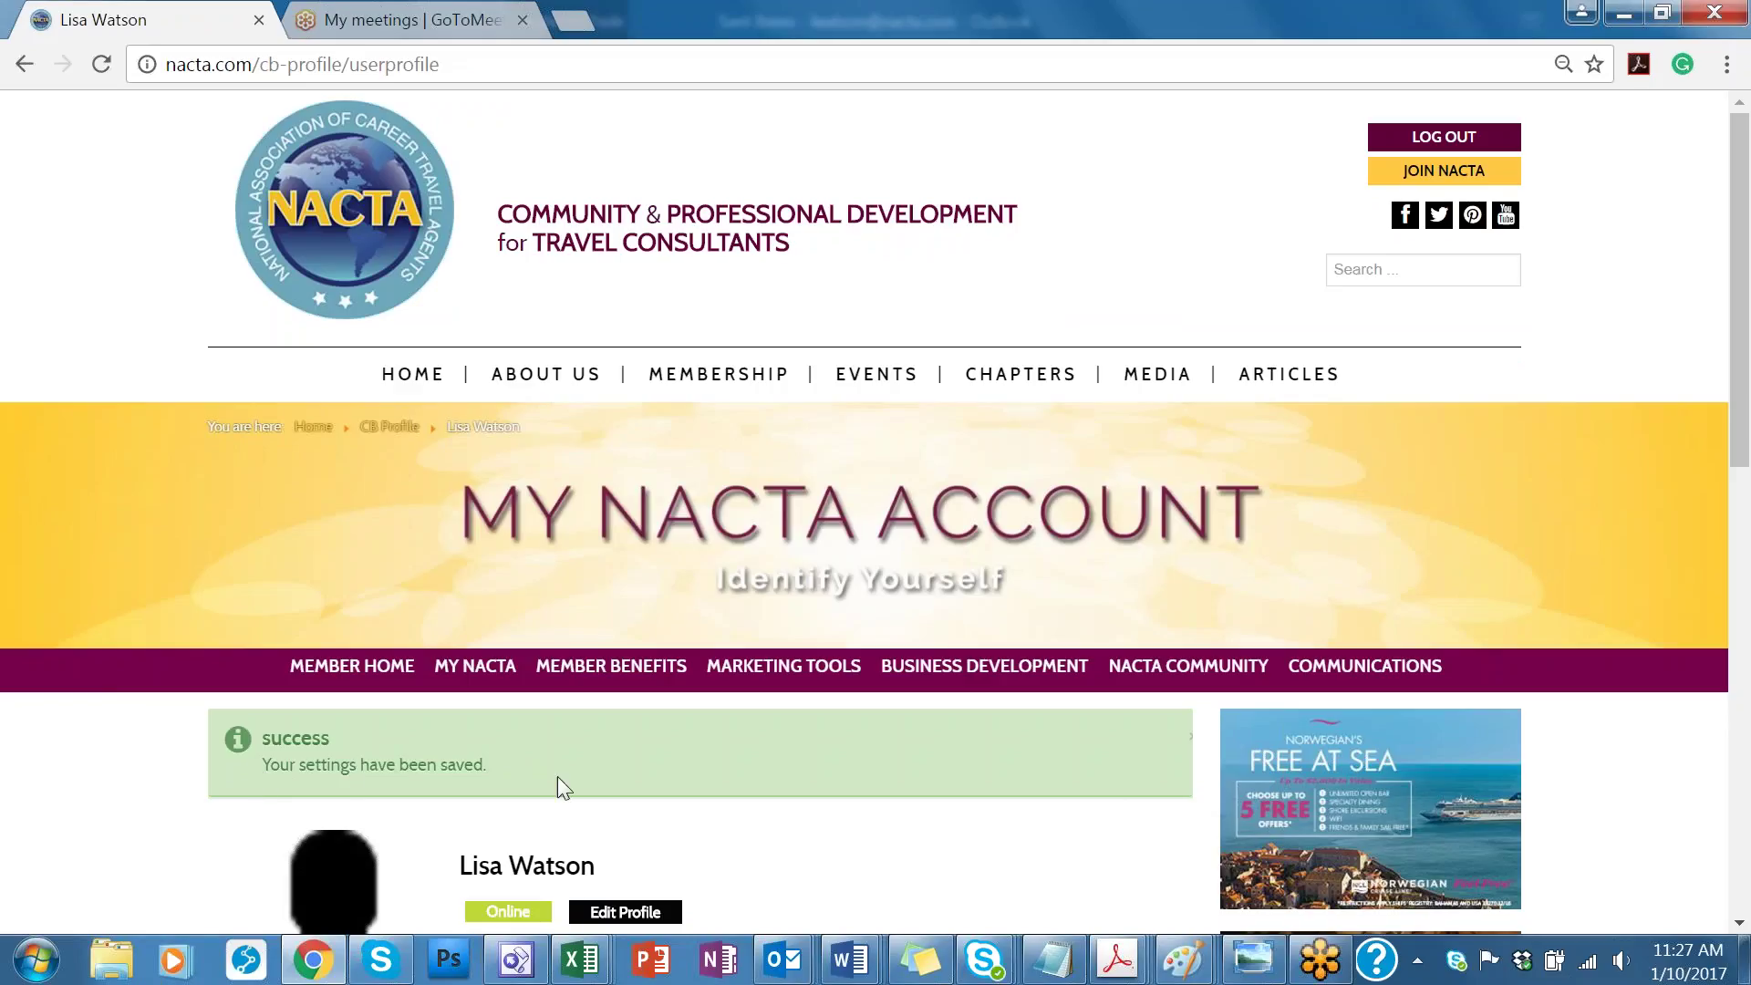
# Step: Review the Travel Agent Business Info: business model, GDS contract, sales volume, preferred chapter MI - Mid-Michigan
pyautogui.scroll(-8, 164, 797)
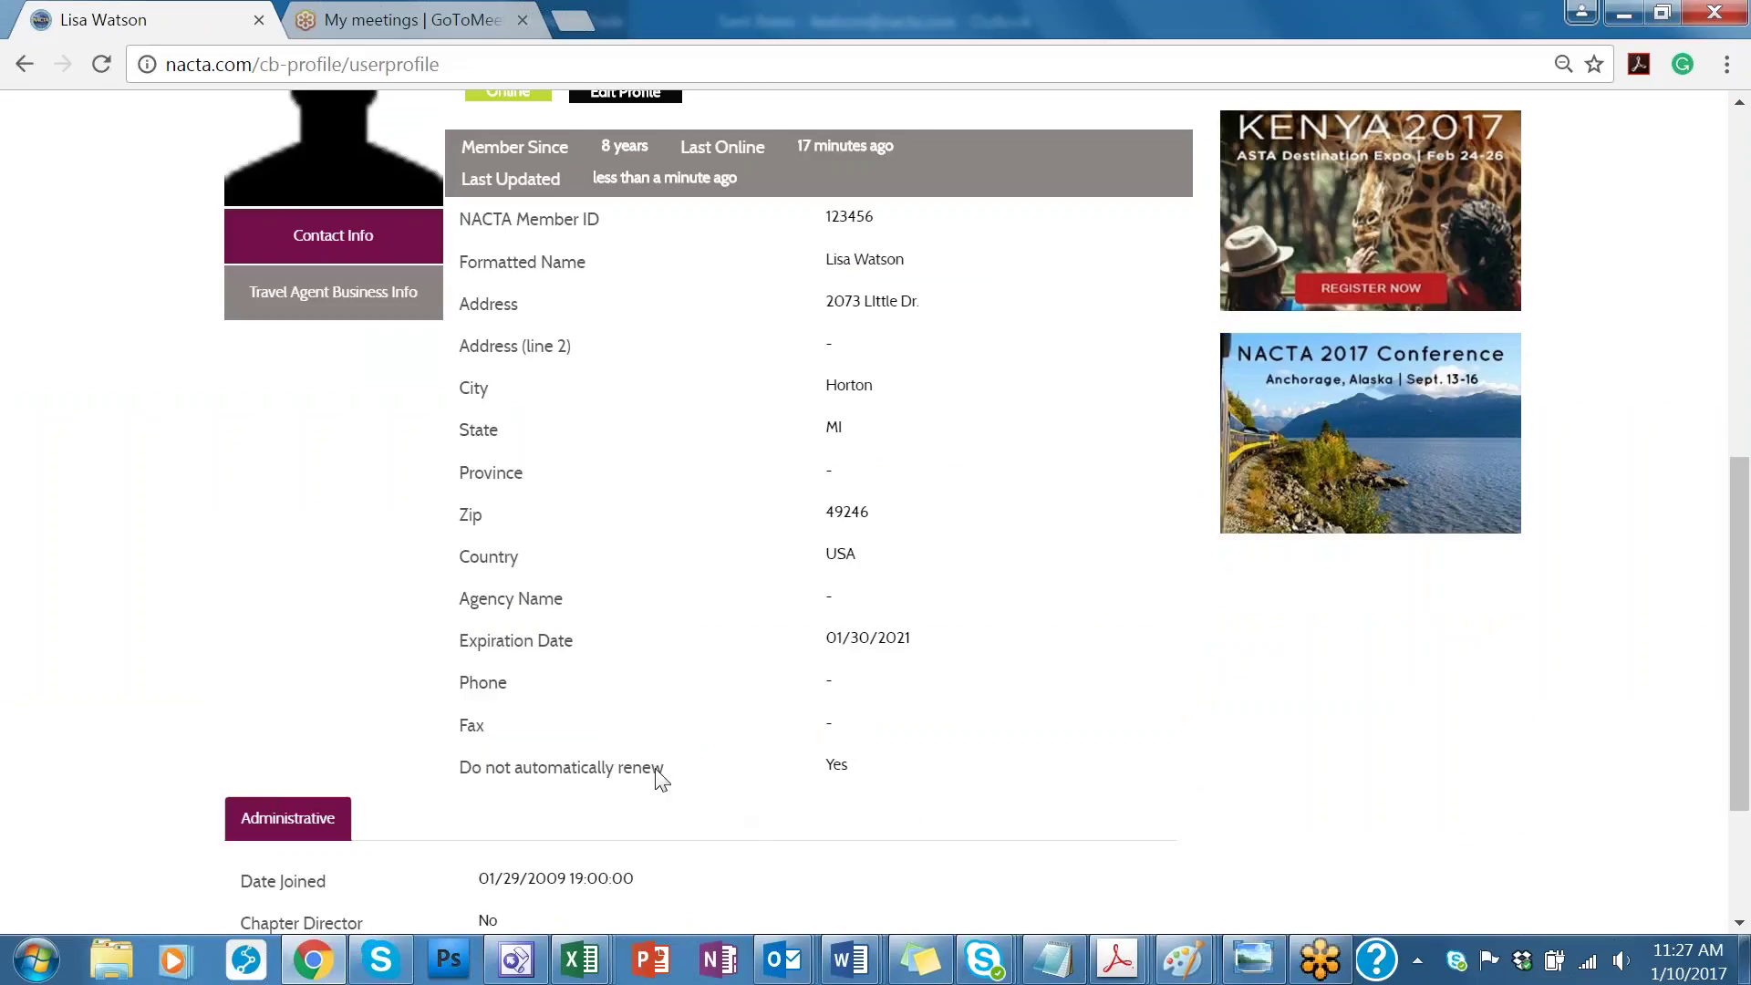
pyautogui.scroll(1, 155, 698)
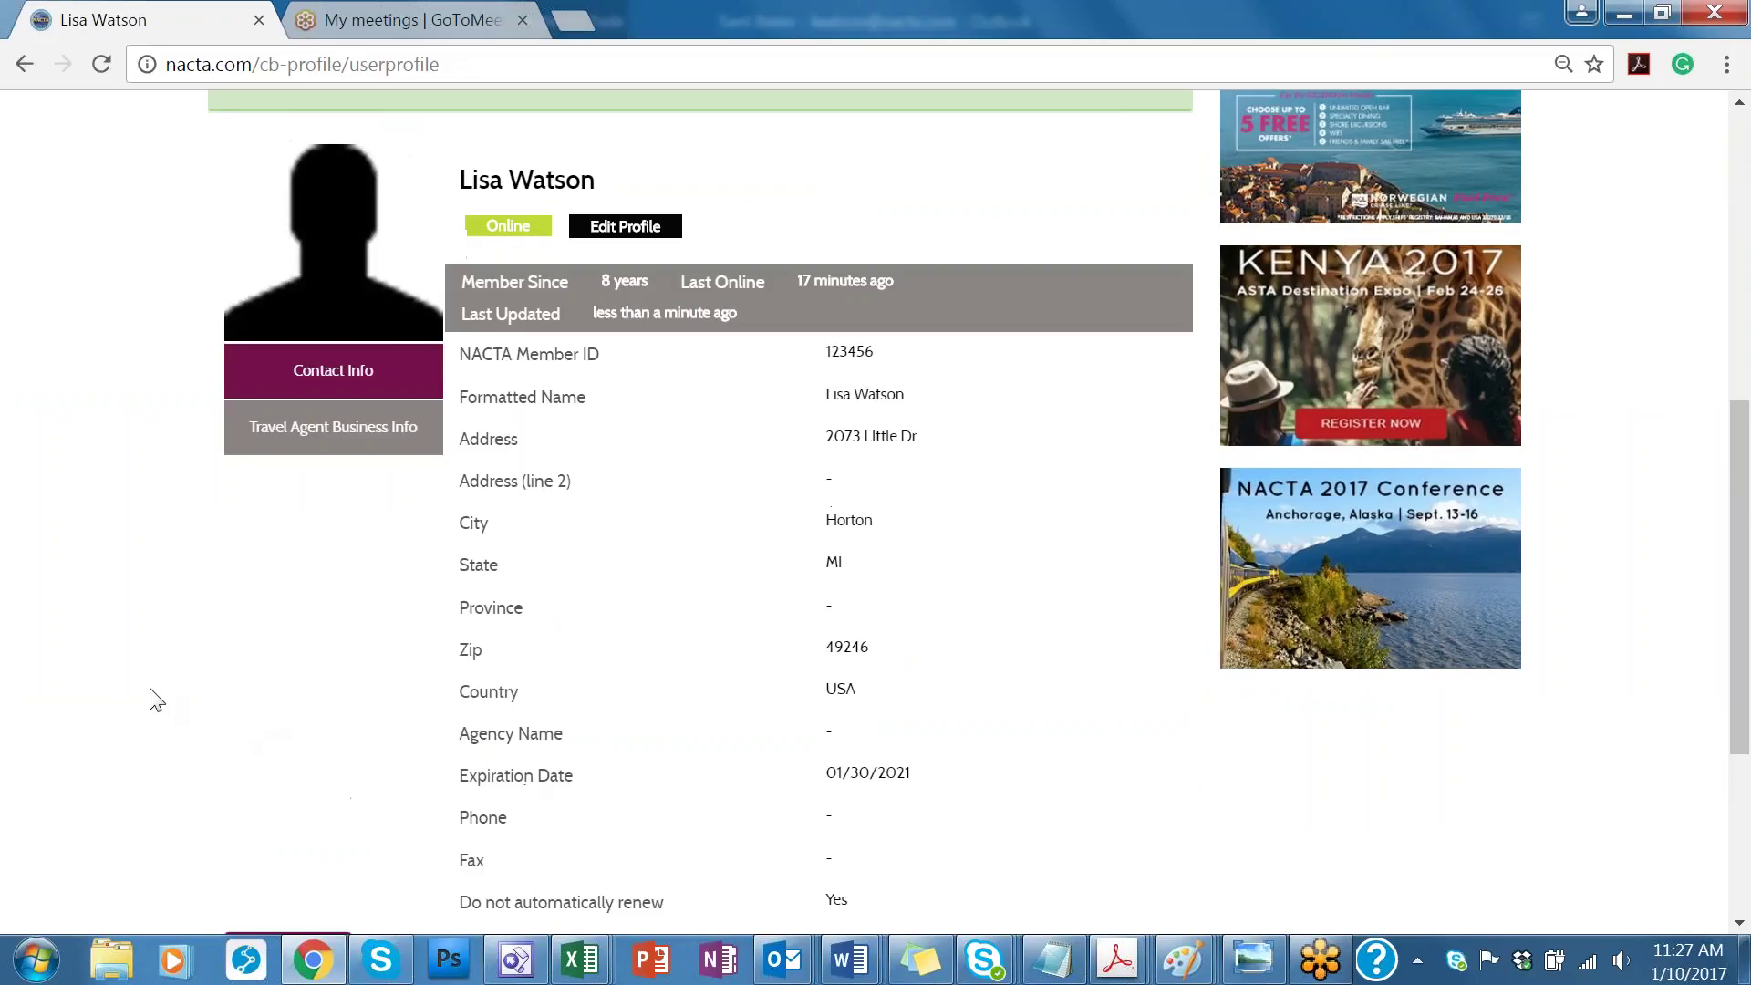
pyautogui.scroll(2, 155, 698)
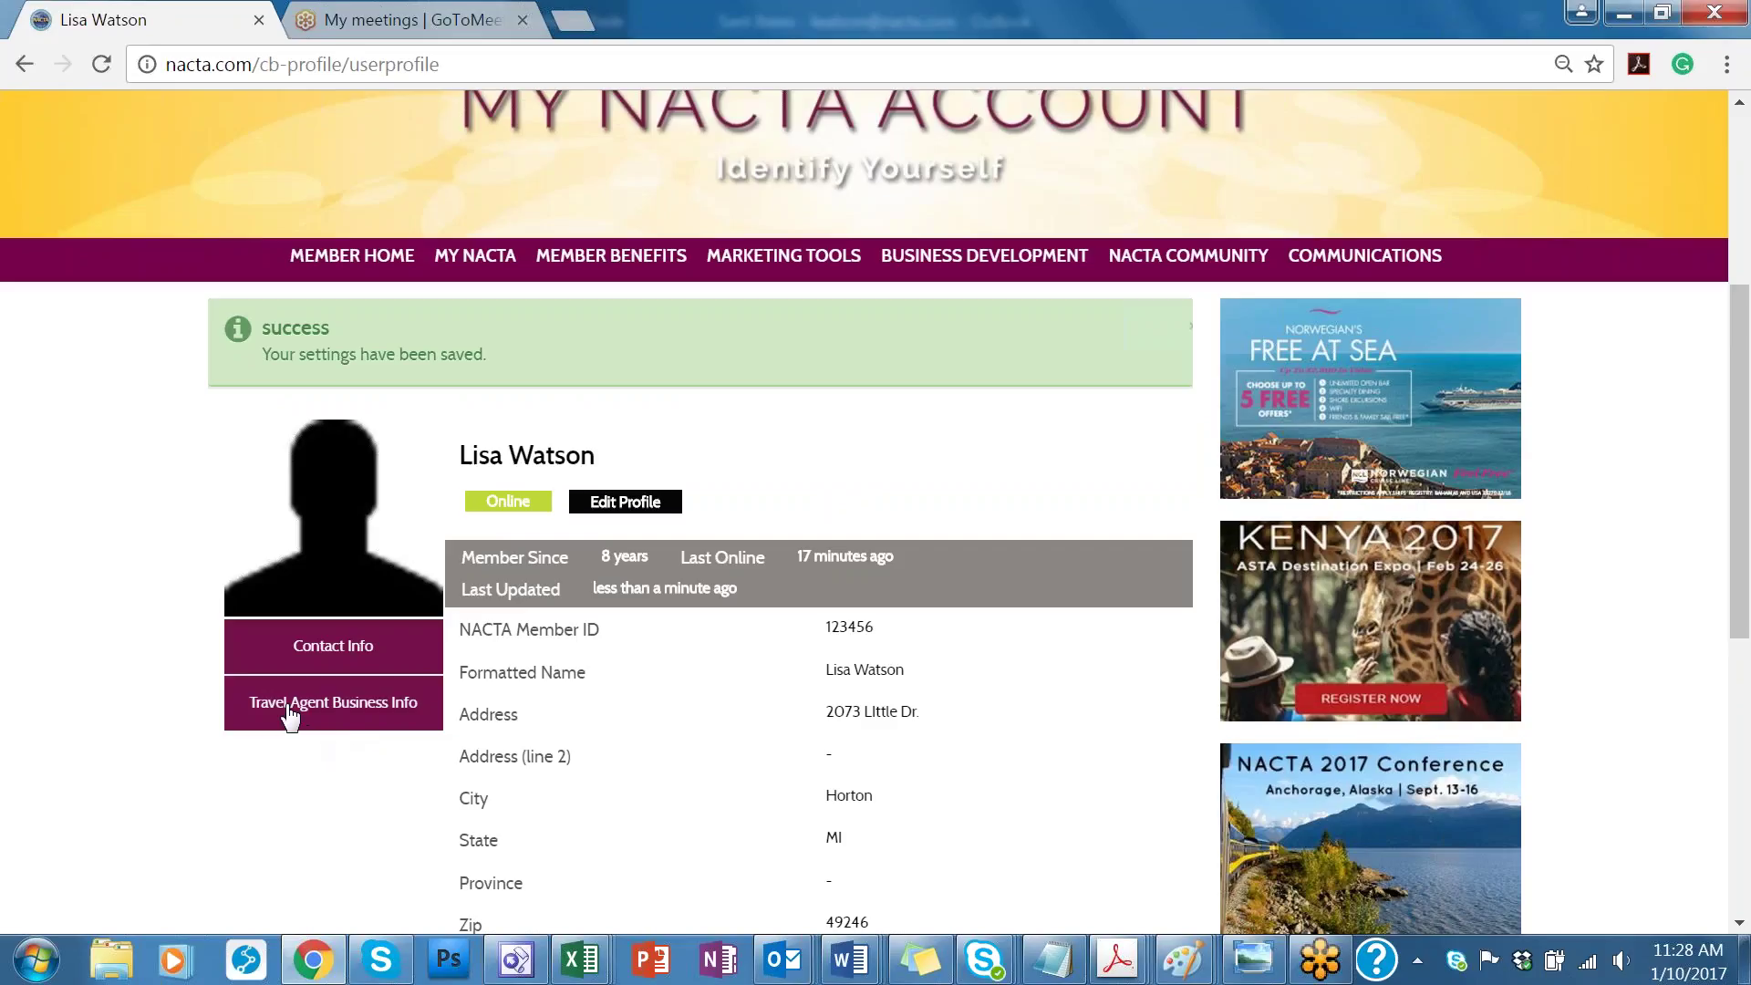
pyautogui.click(343, 721)
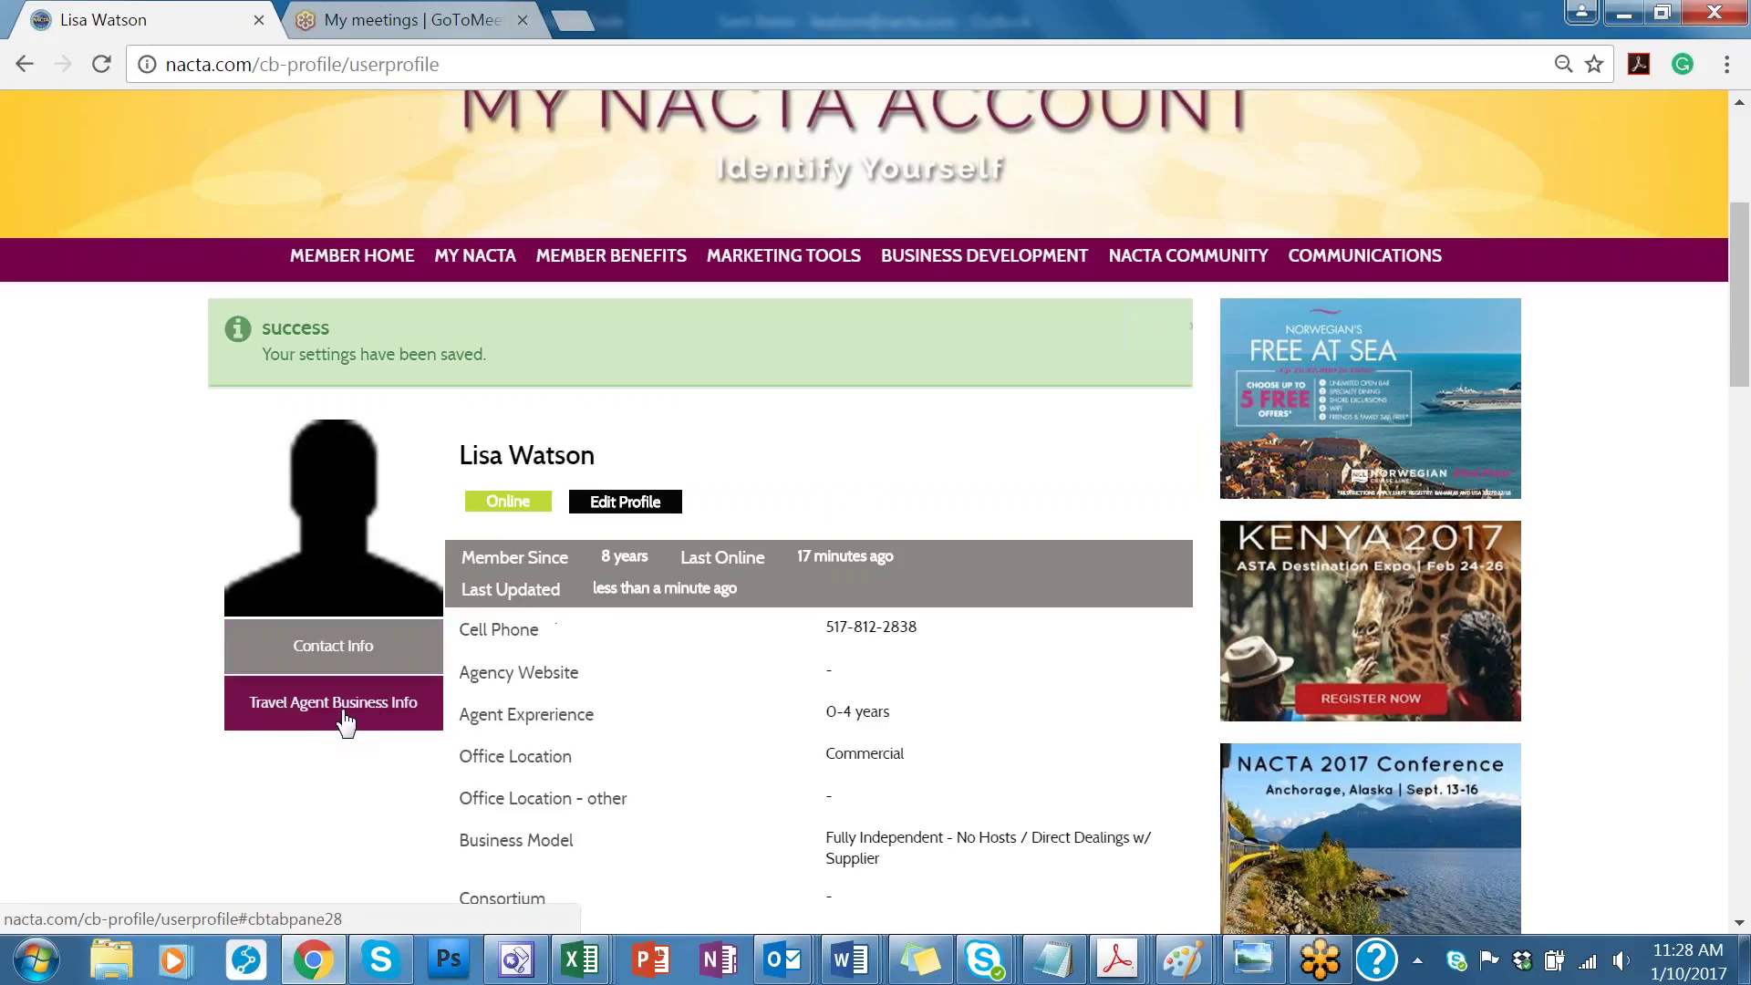
pyautogui.scroll(-1, 770, 704)
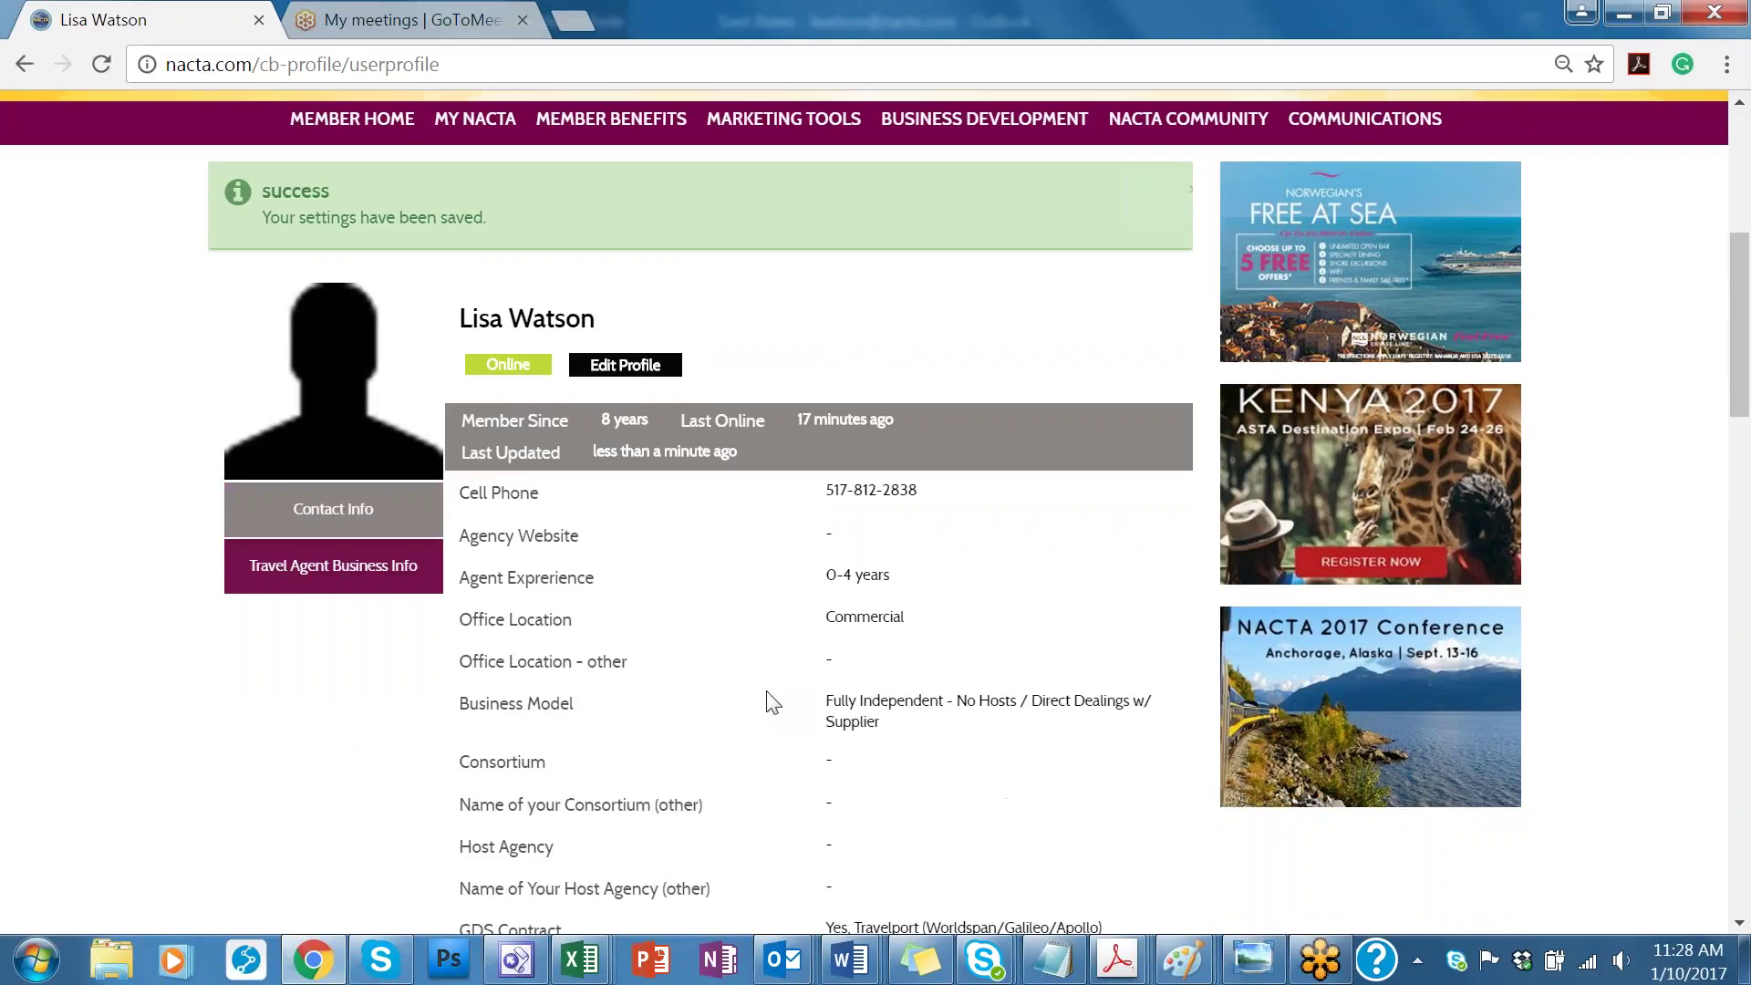
pyautogui.scroll(-1, 765, 700)
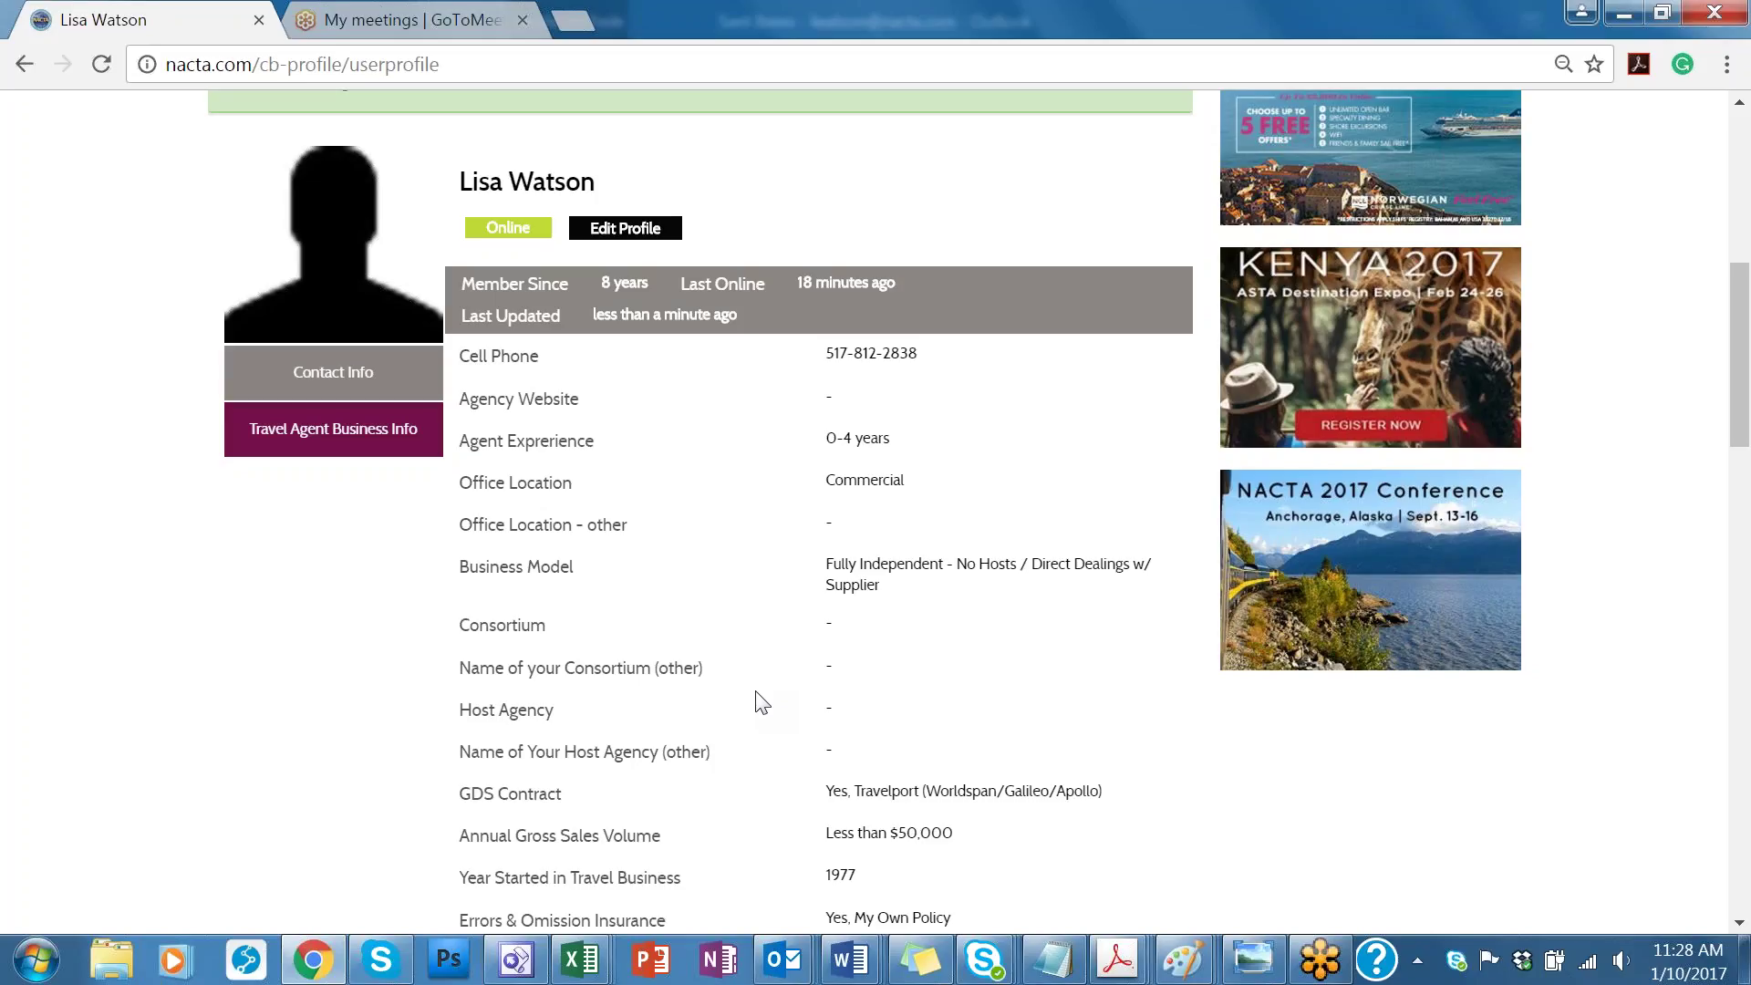
pyautogui.scroll(-1, 762, 702)
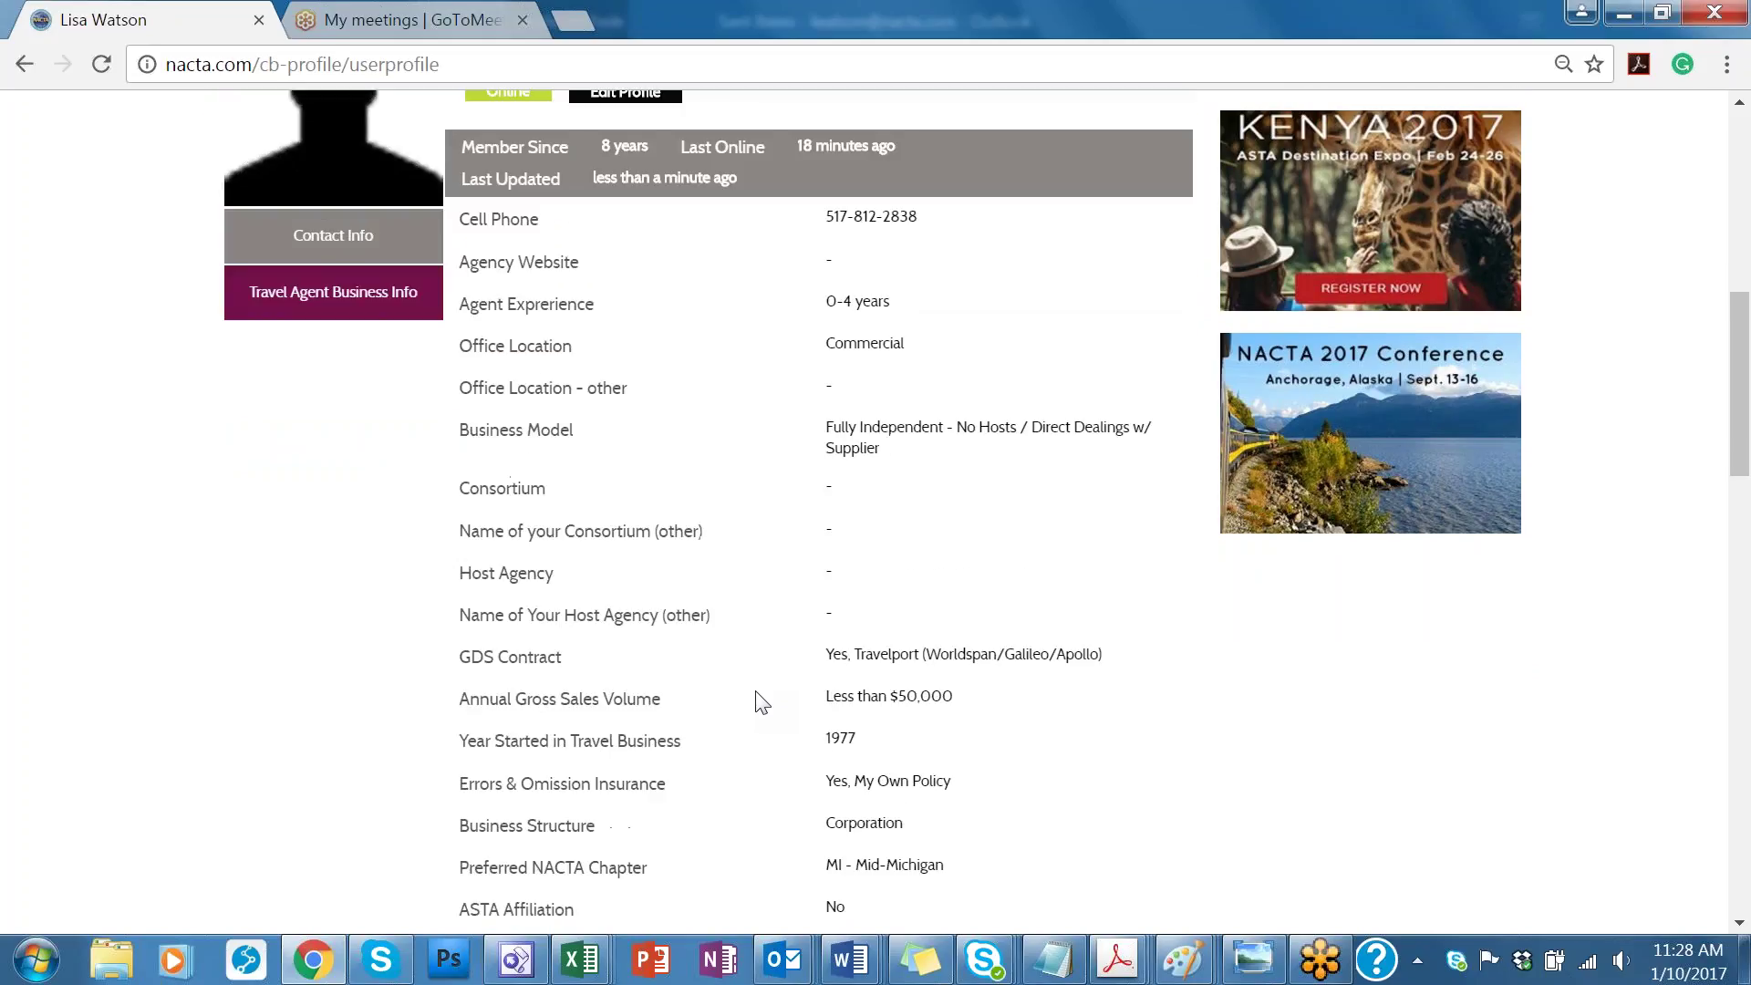
pyautogui.scroll(-1, 762, 702)
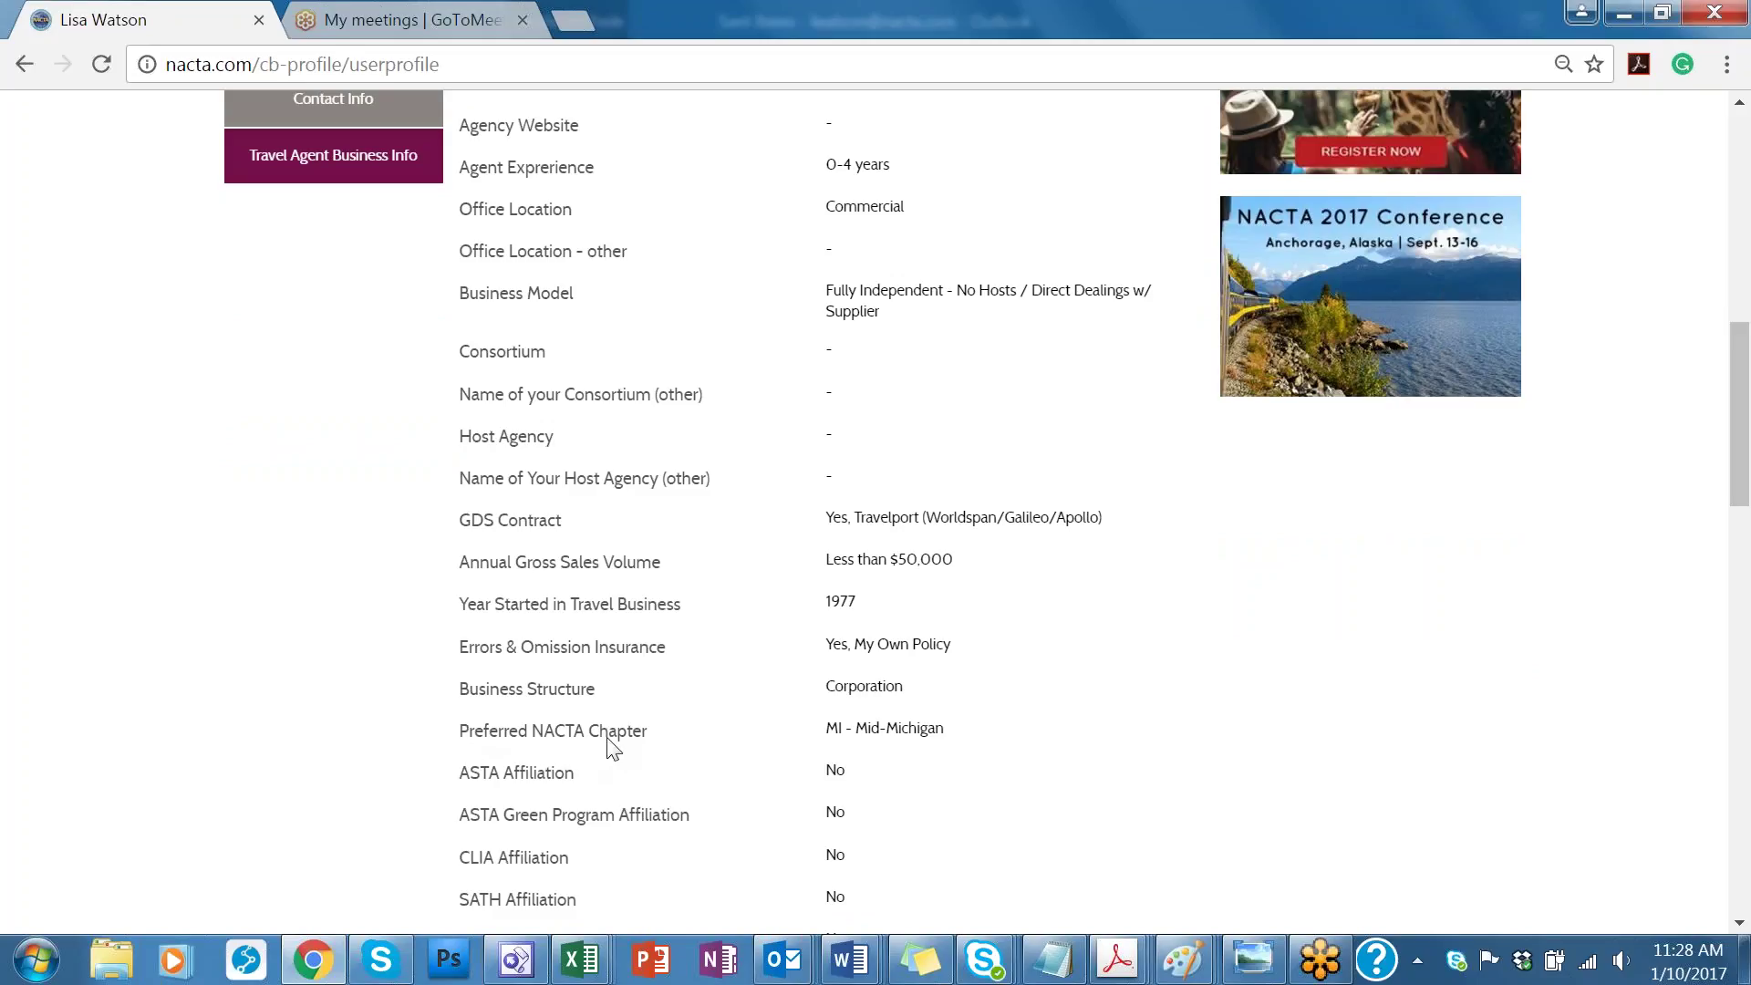
pyautogui.scroll(5, 950, 729)
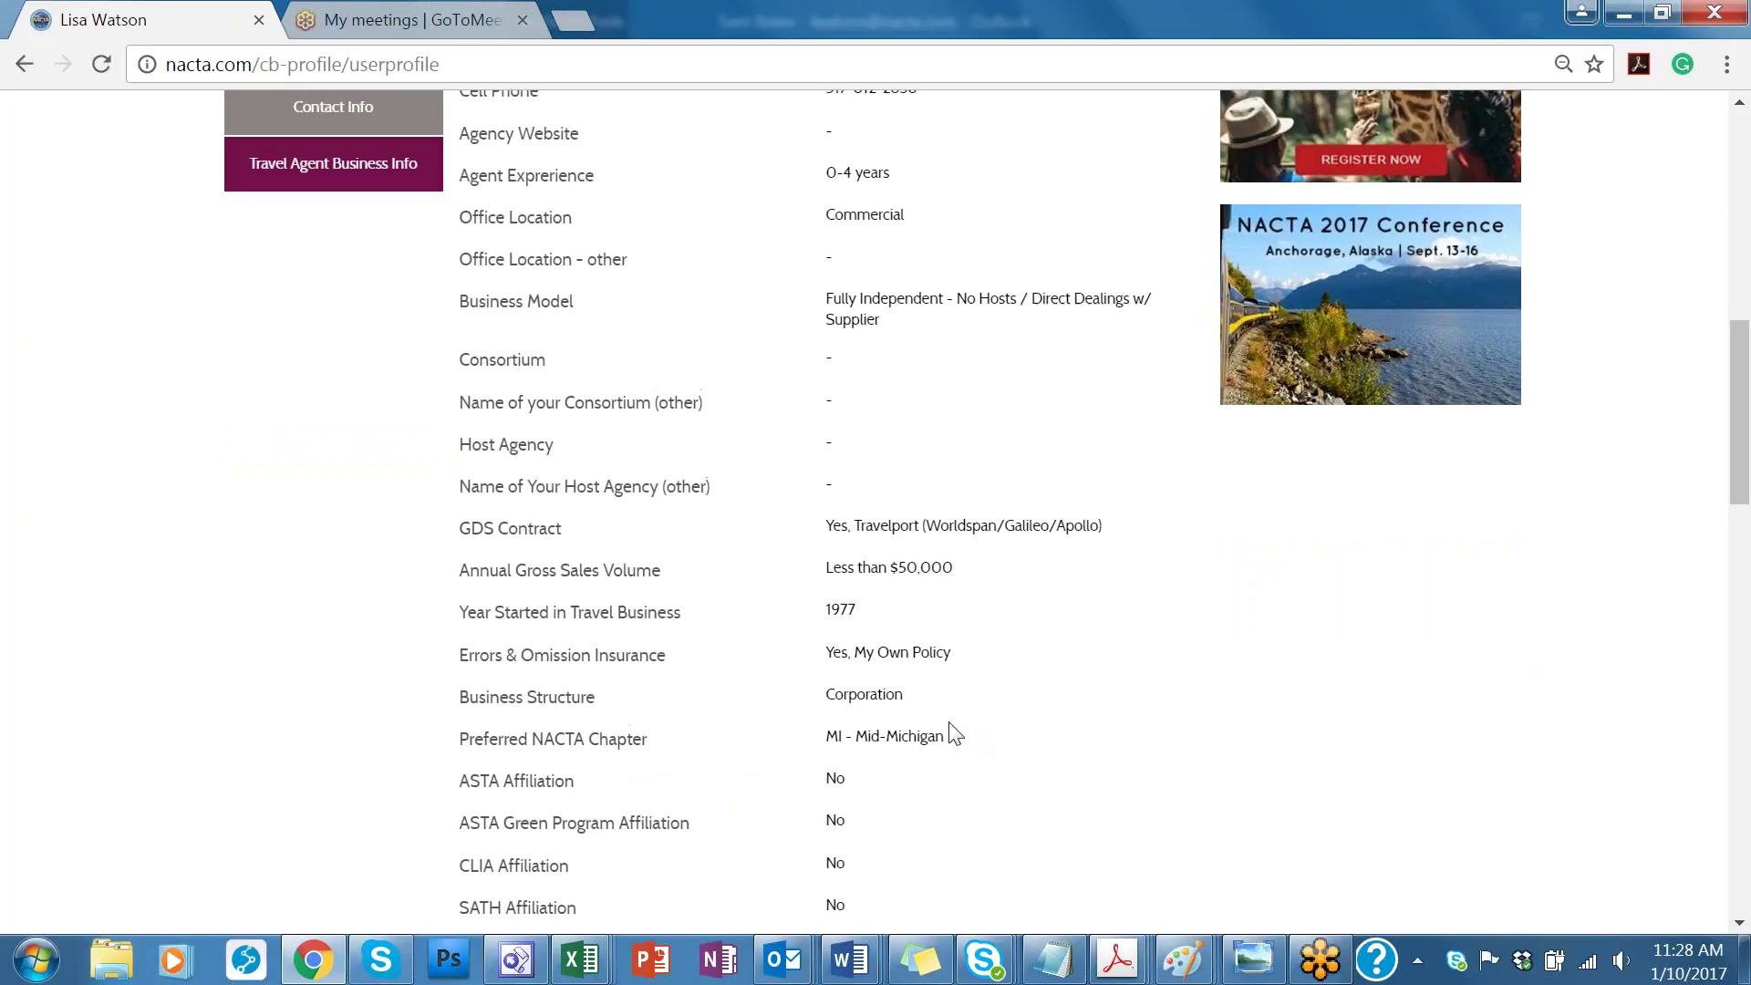
# Step: Edit the profile at Travel Agent Business Info, reviewing ASTA, ASTA Green Program and CLIA affiliation fields
pyautogui.click(644, 363)
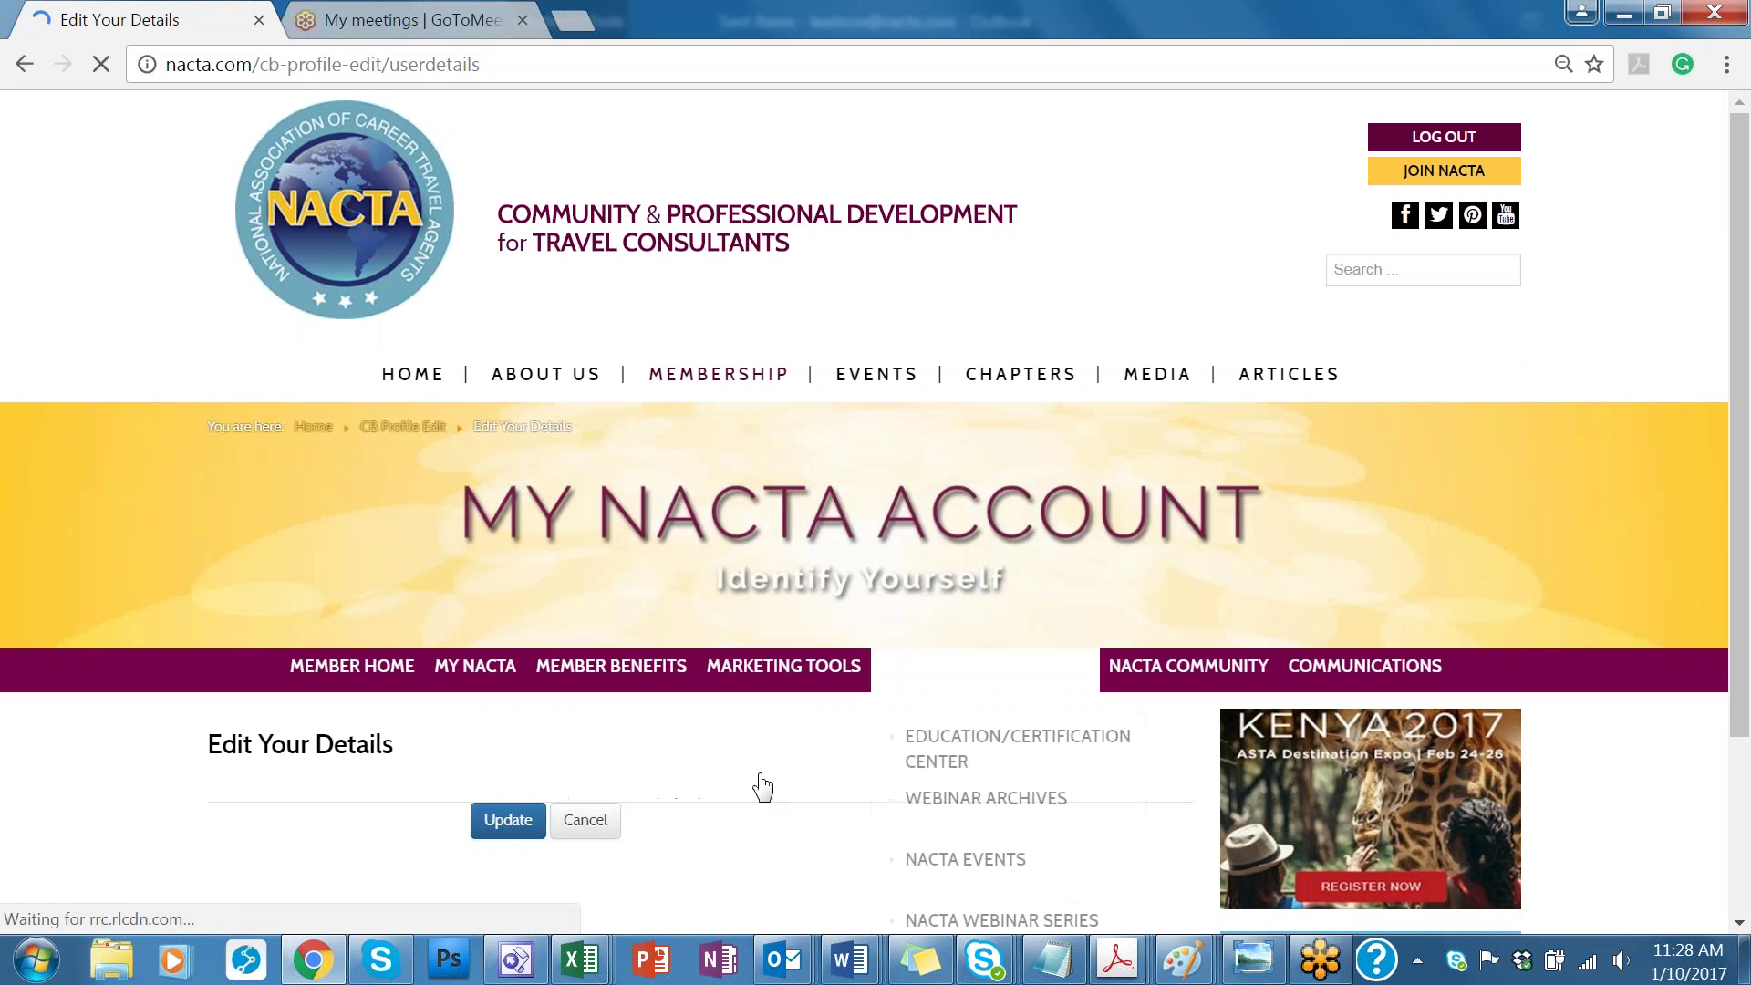
pyautogui.scroll(-4, 116, 774)
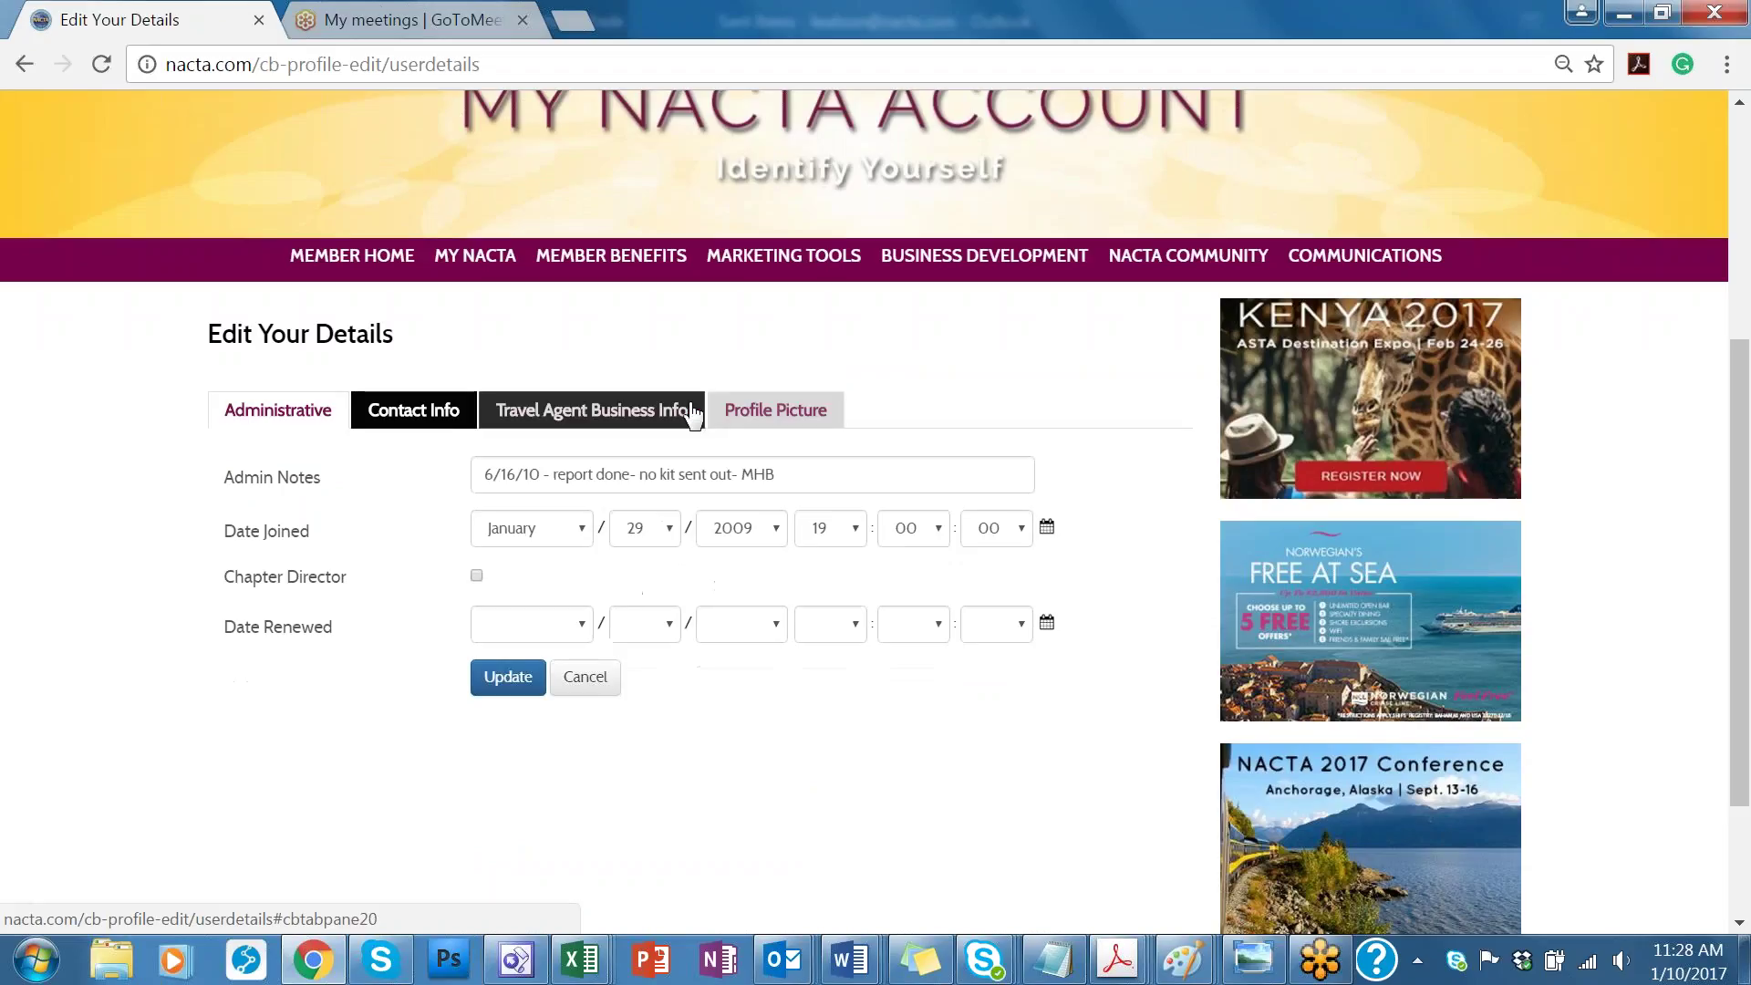
pyautogui.click(620, 412)
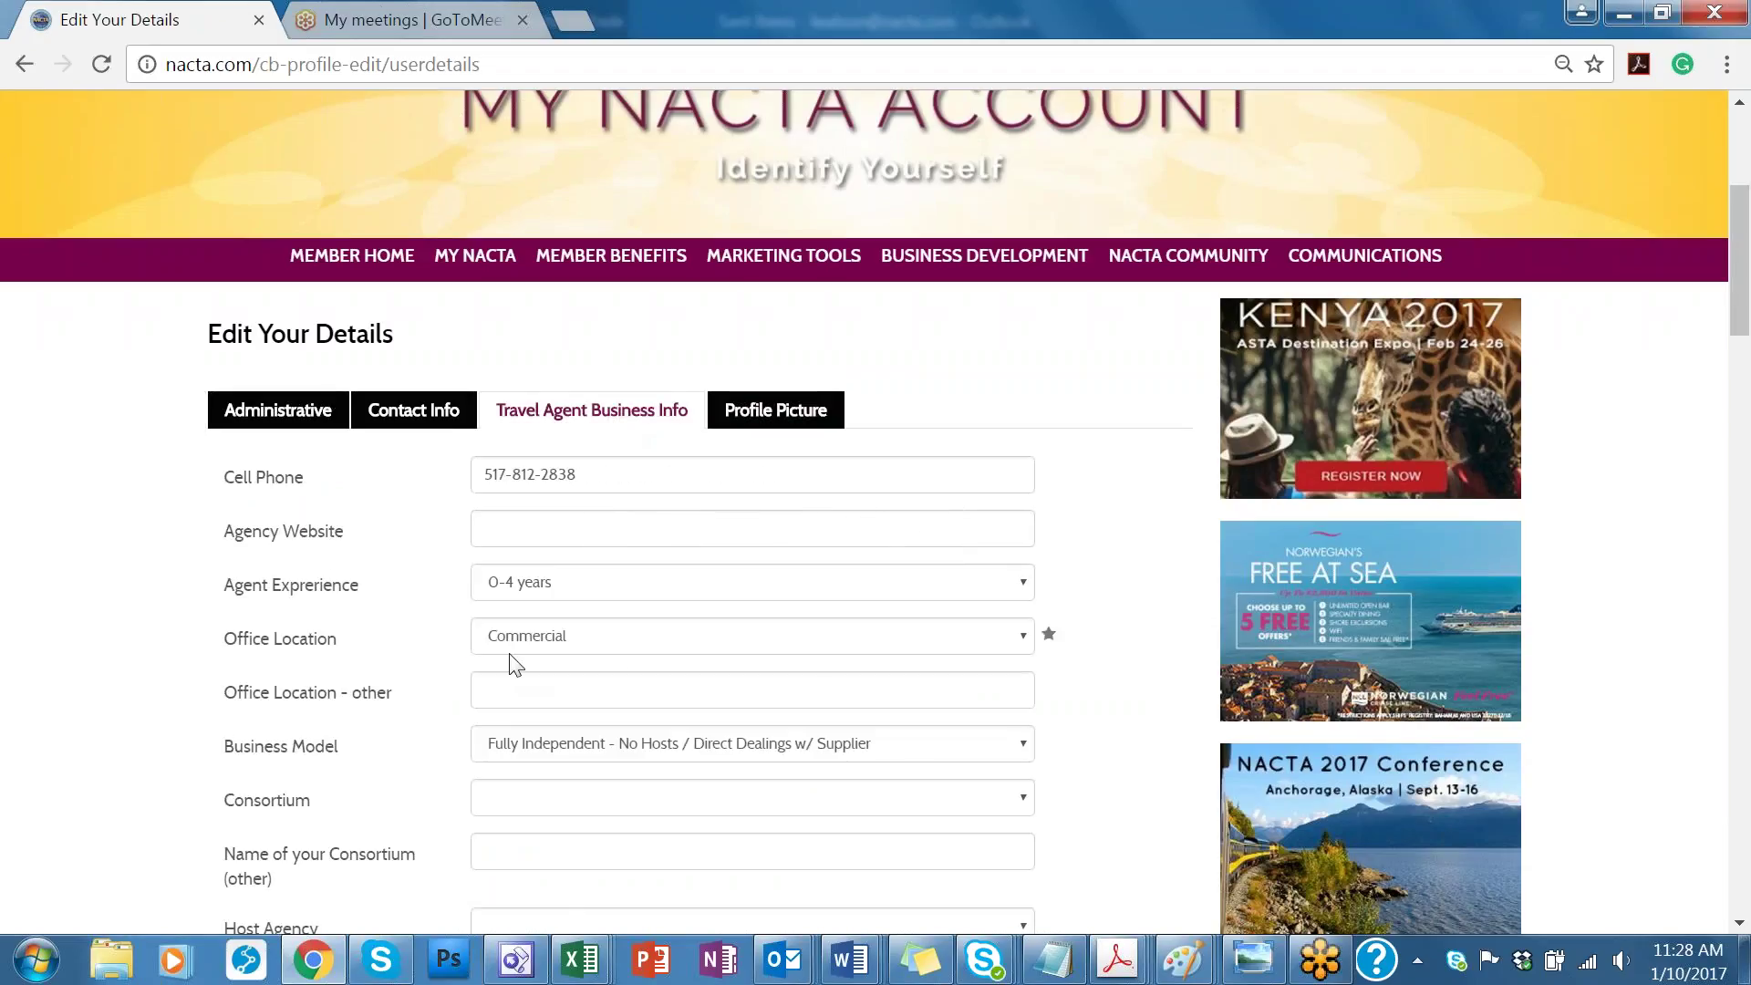
pyautogui.scroll(-5, 281, 620)
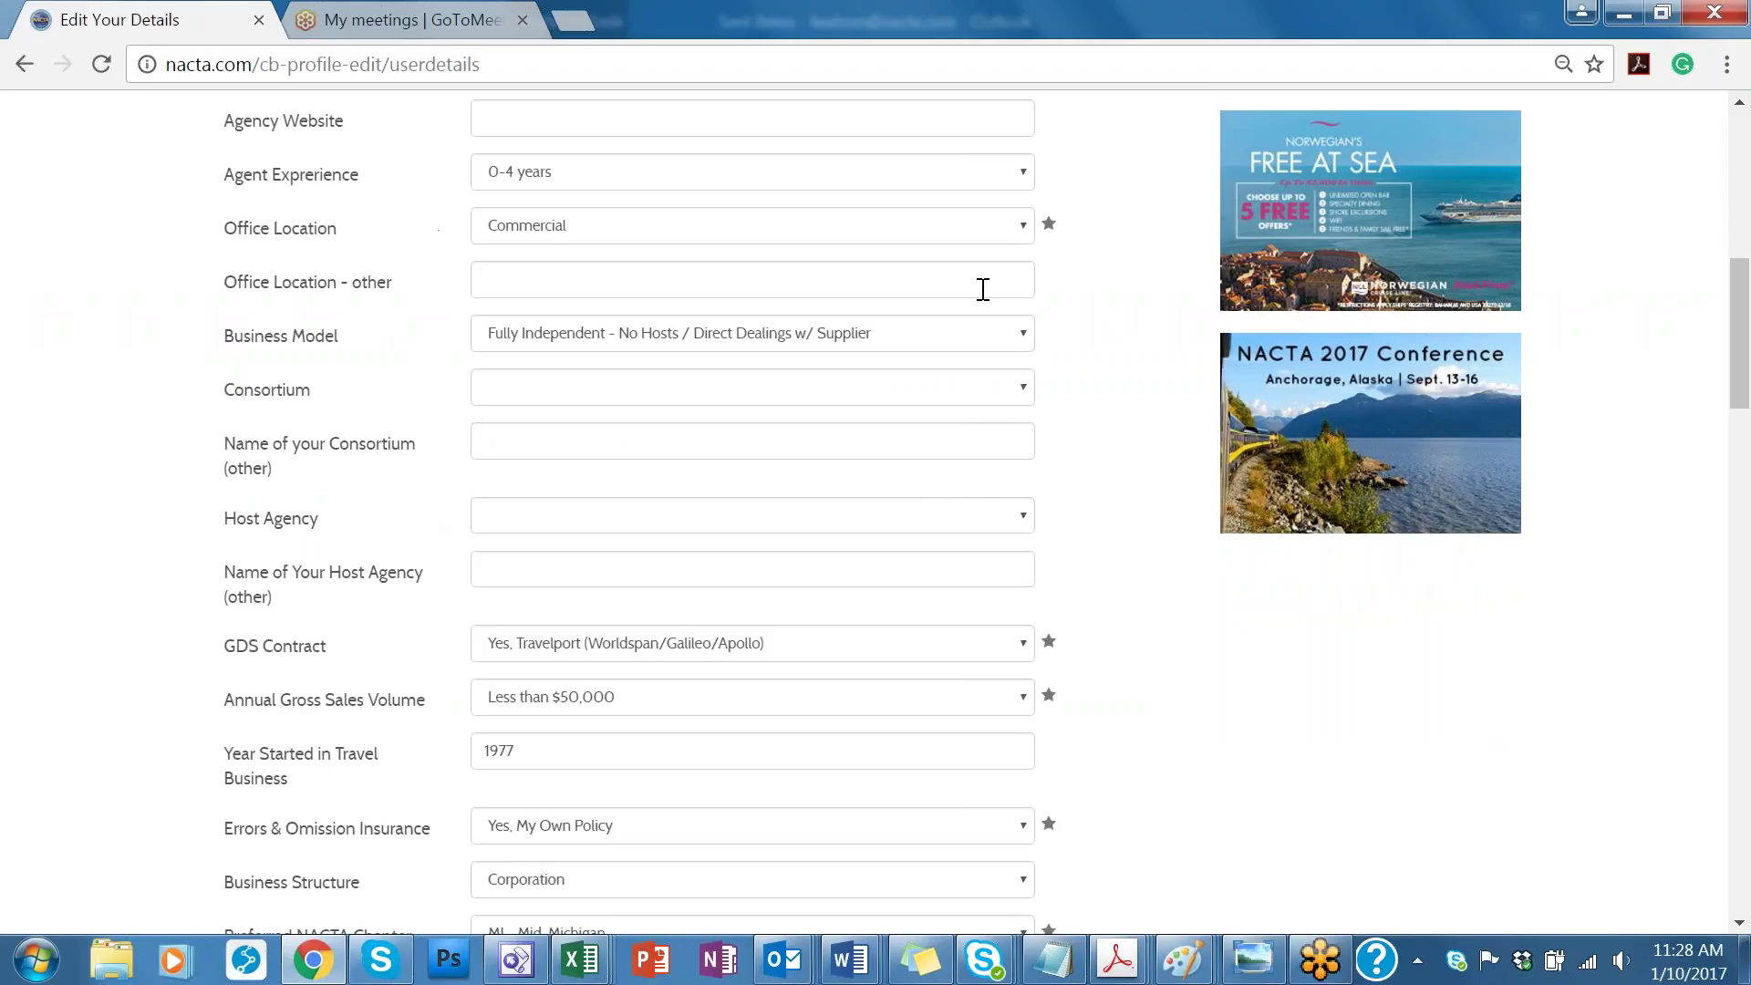
pyautogui.scroll(-2, 1140, 528)
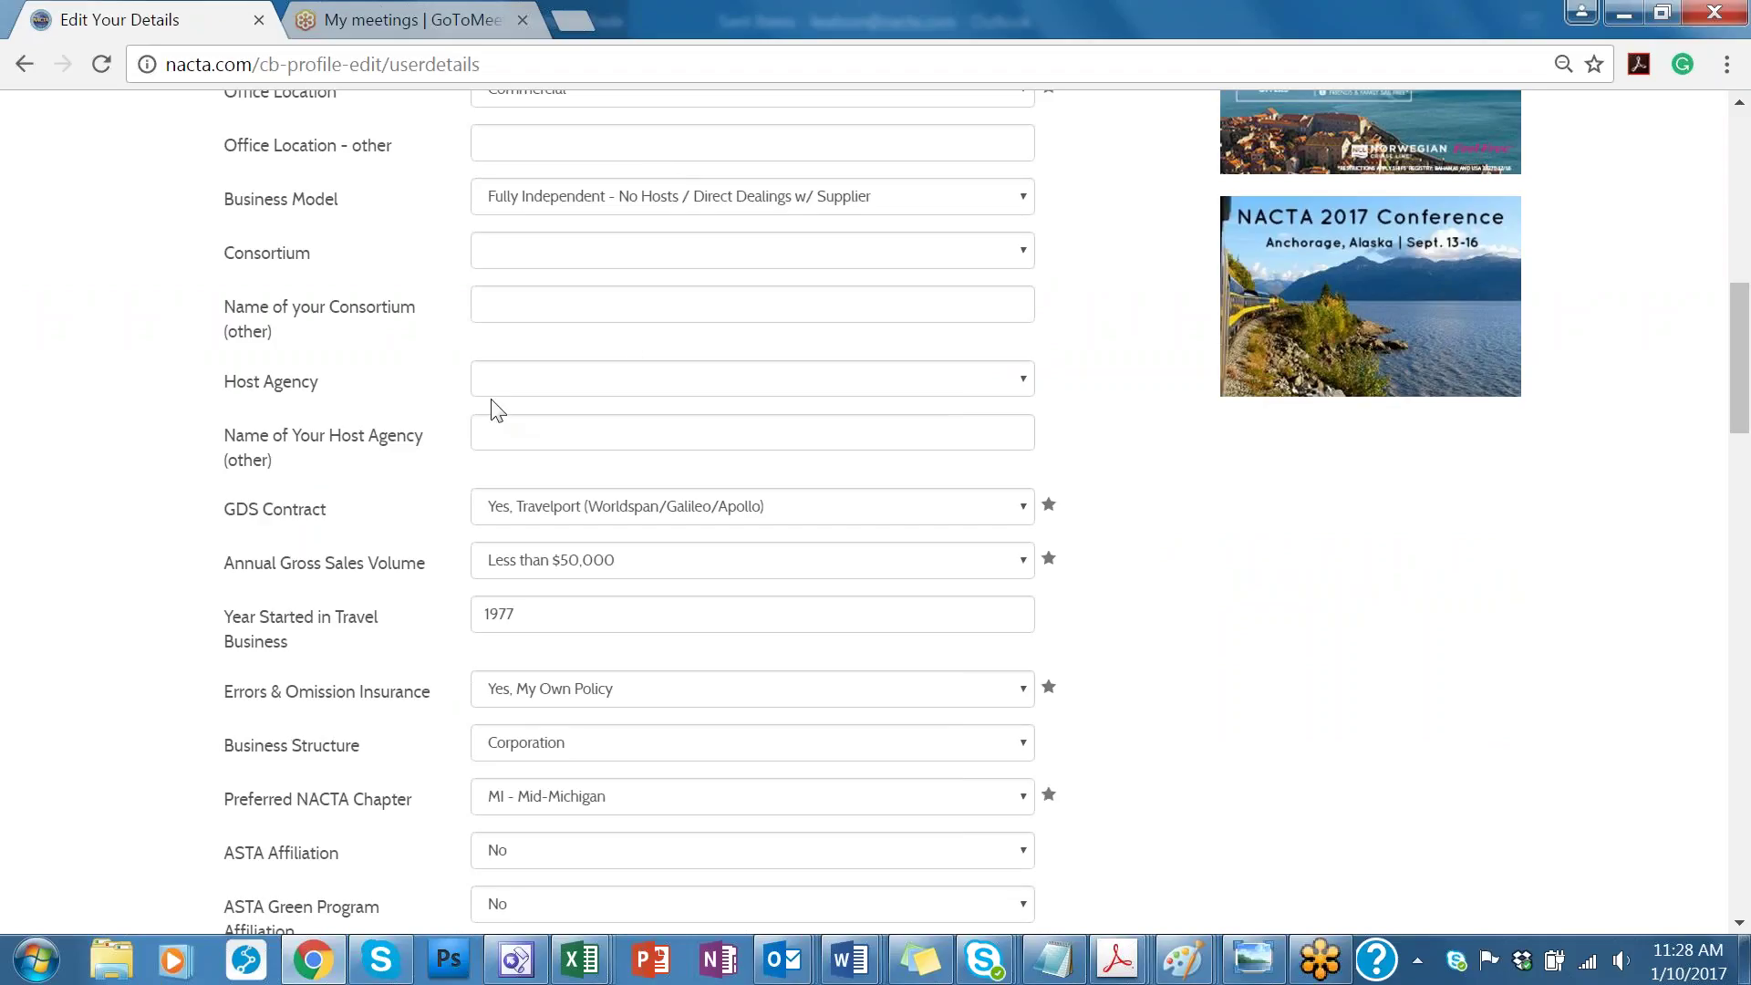
pyautogui.scroll(-5, 1100, 496)
pyautogui.scroll(5, 1100, 496)
pyautogui.scroll(-5, 1104, 441)
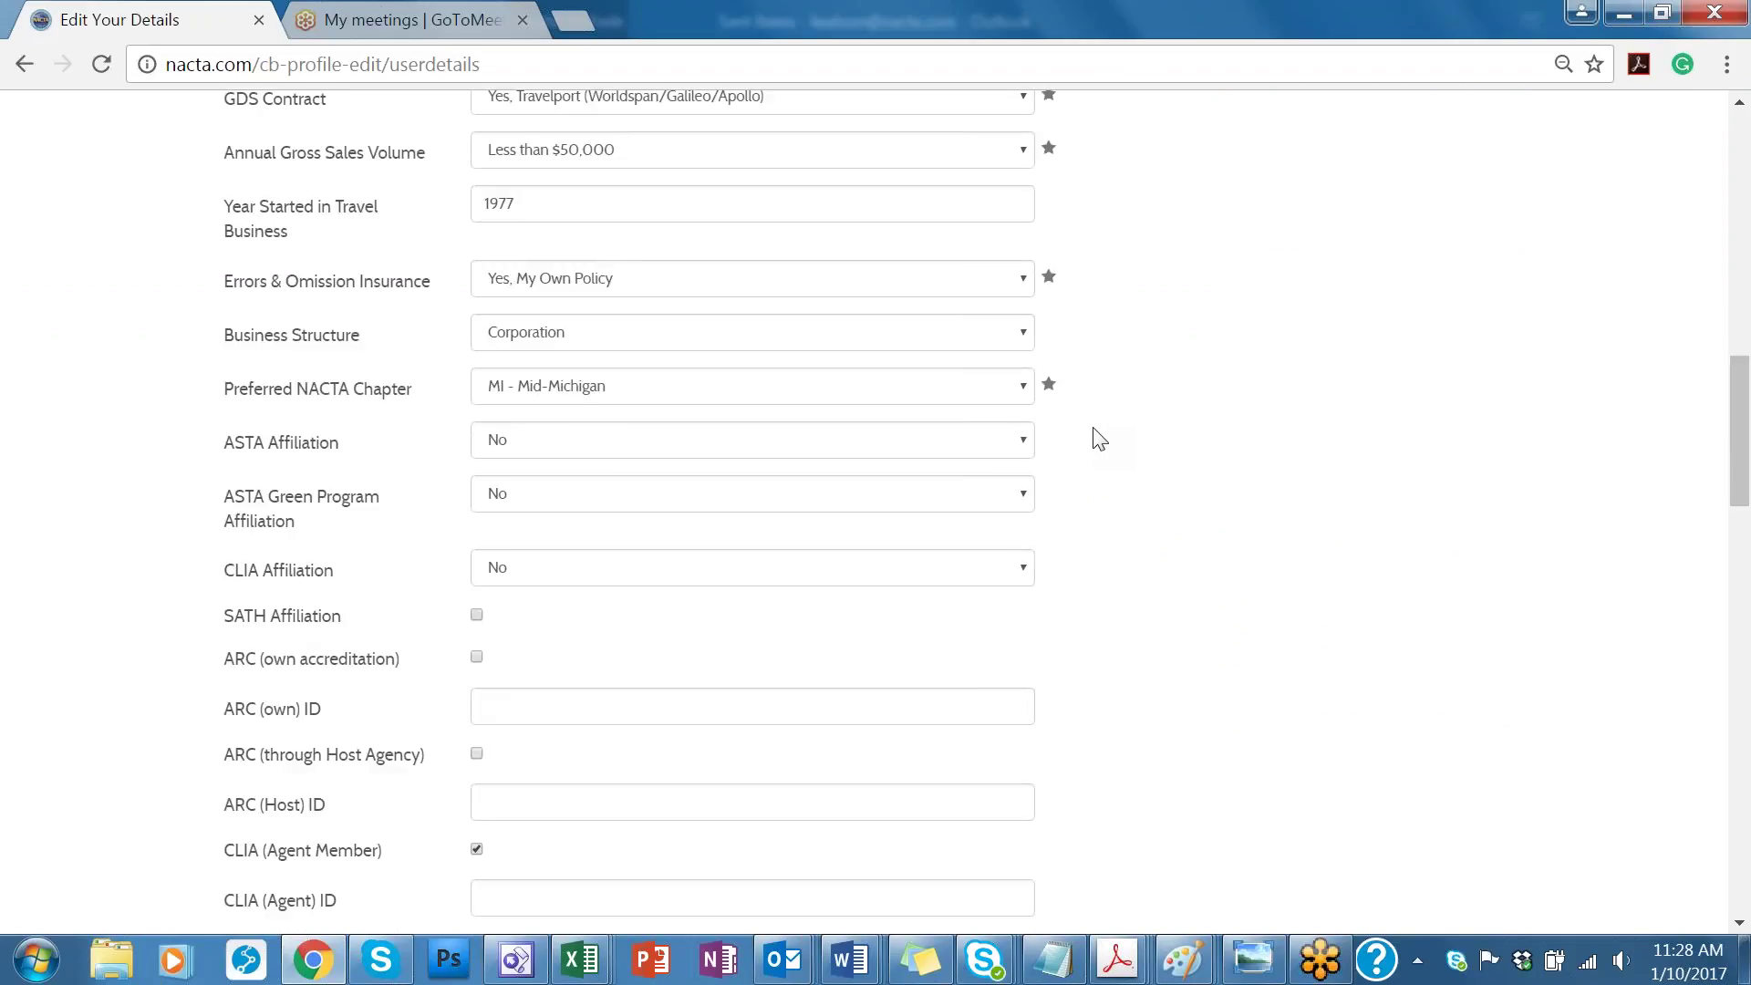
pyautogui.click(1023, 388)
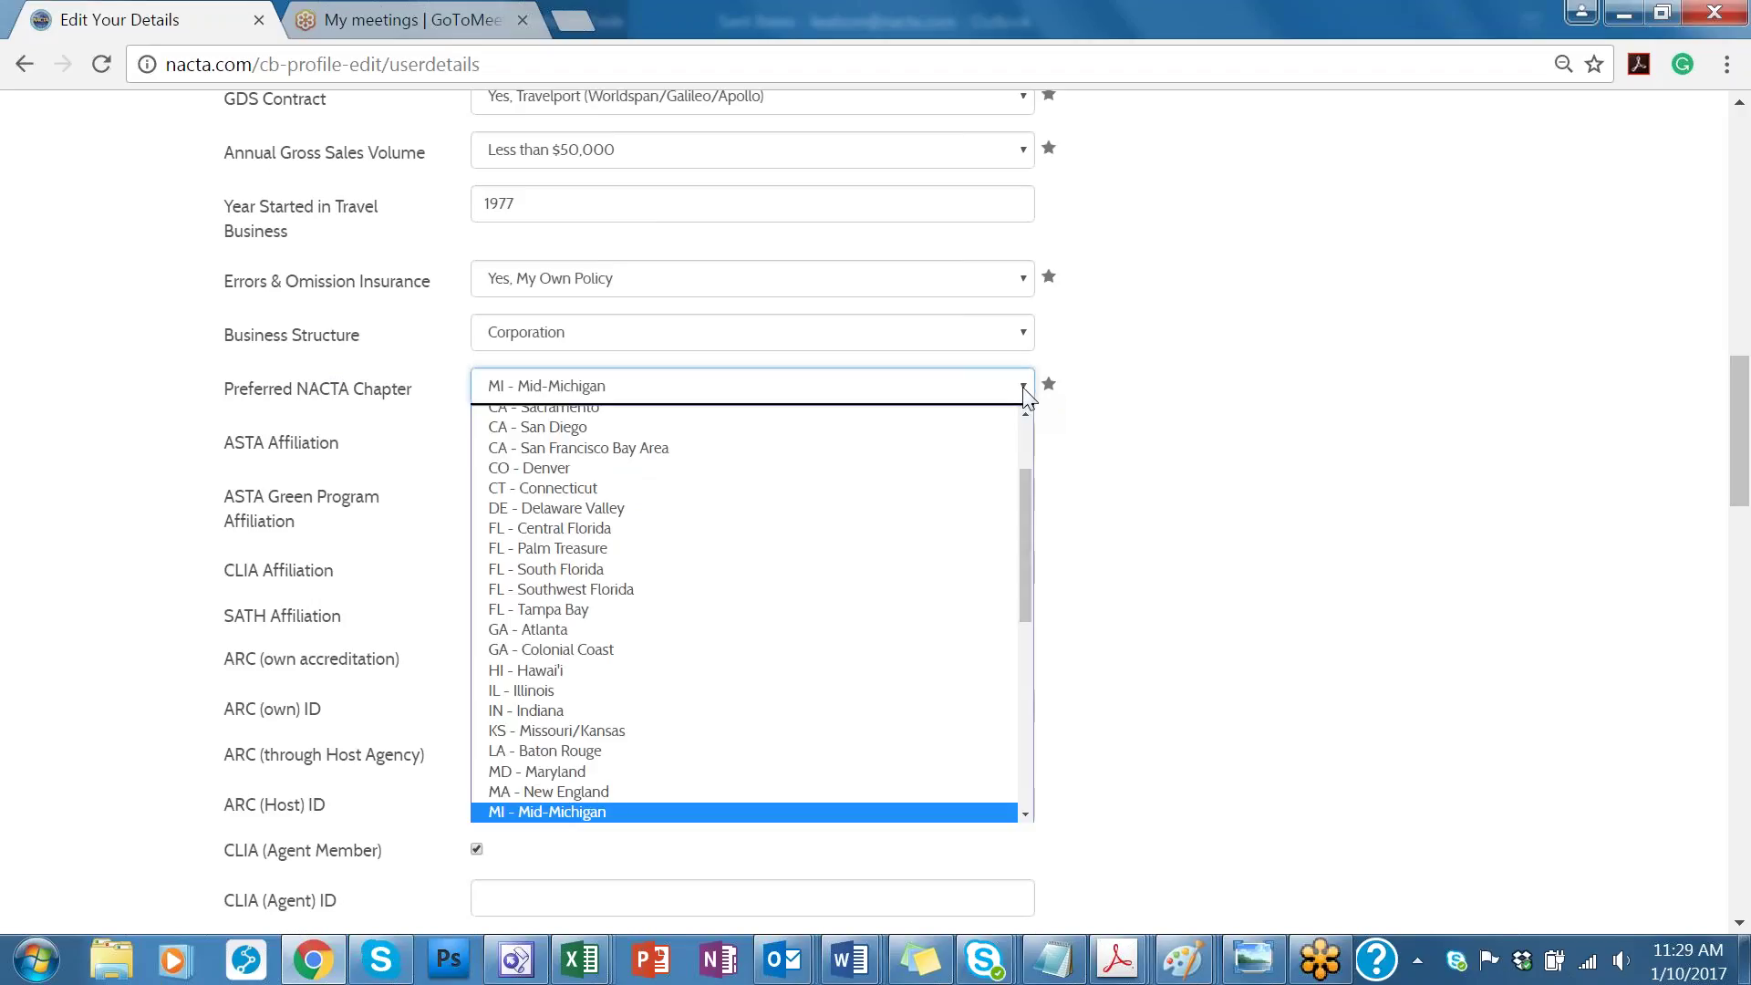
pyautogui.click(1027, 395)
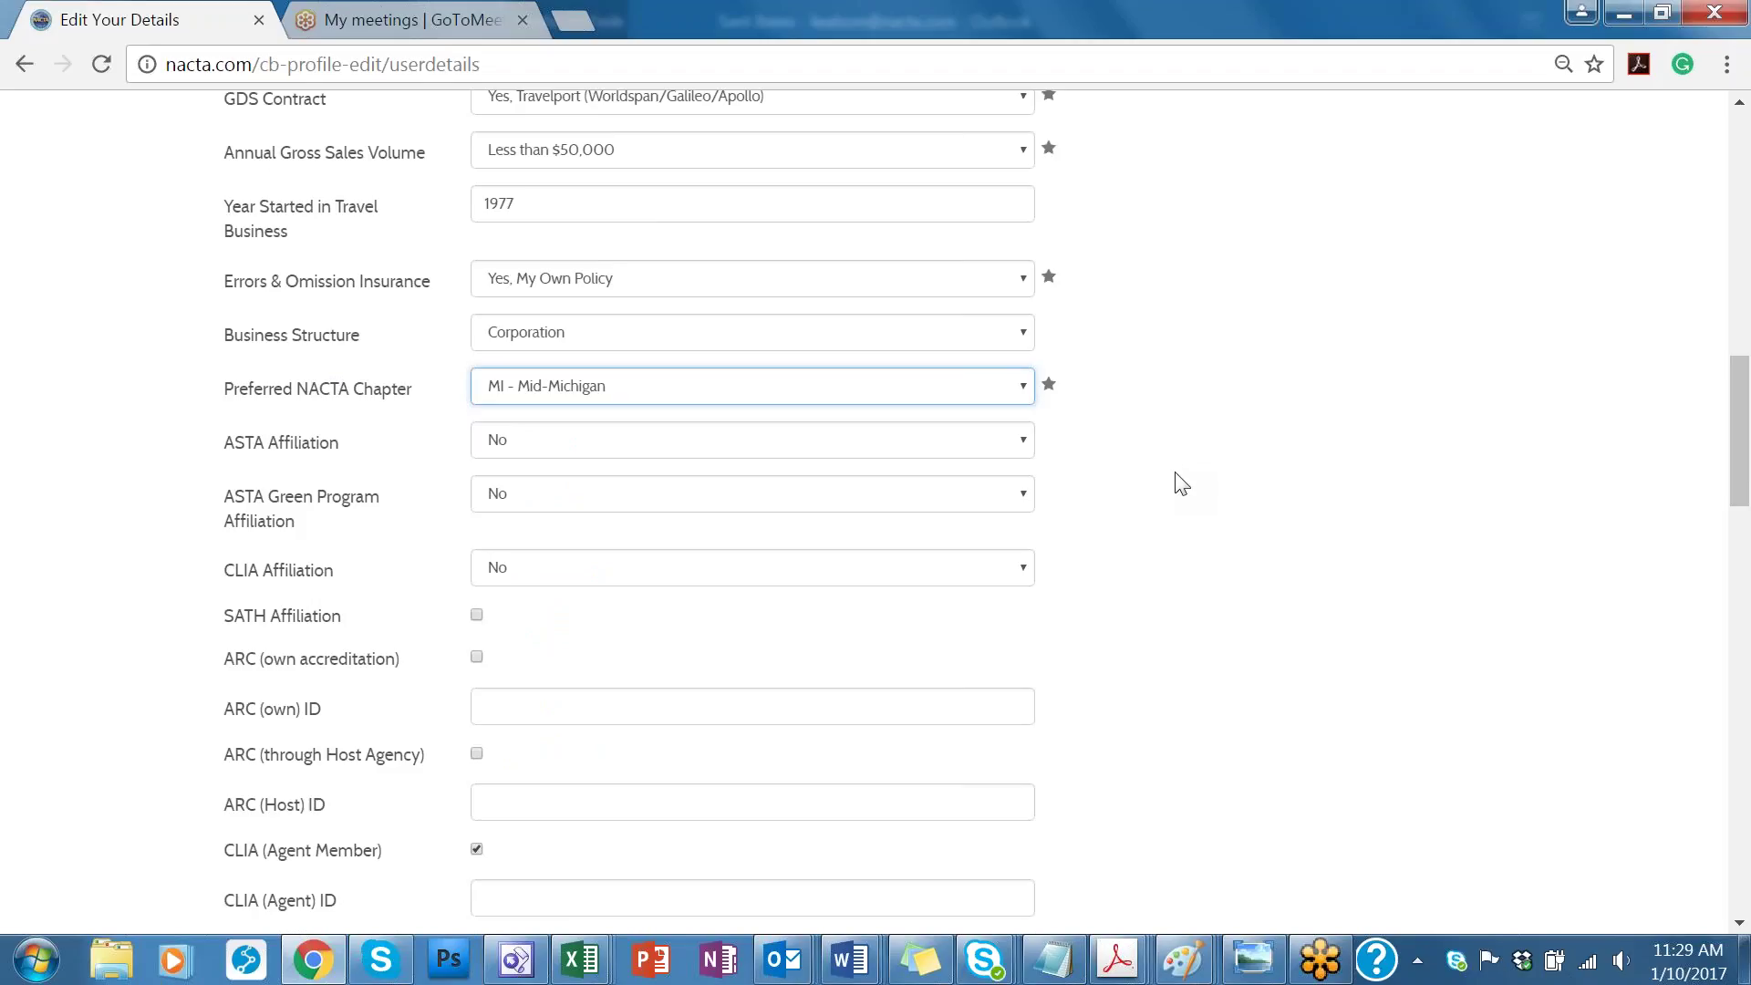
pyautogui.click(1026, 390)
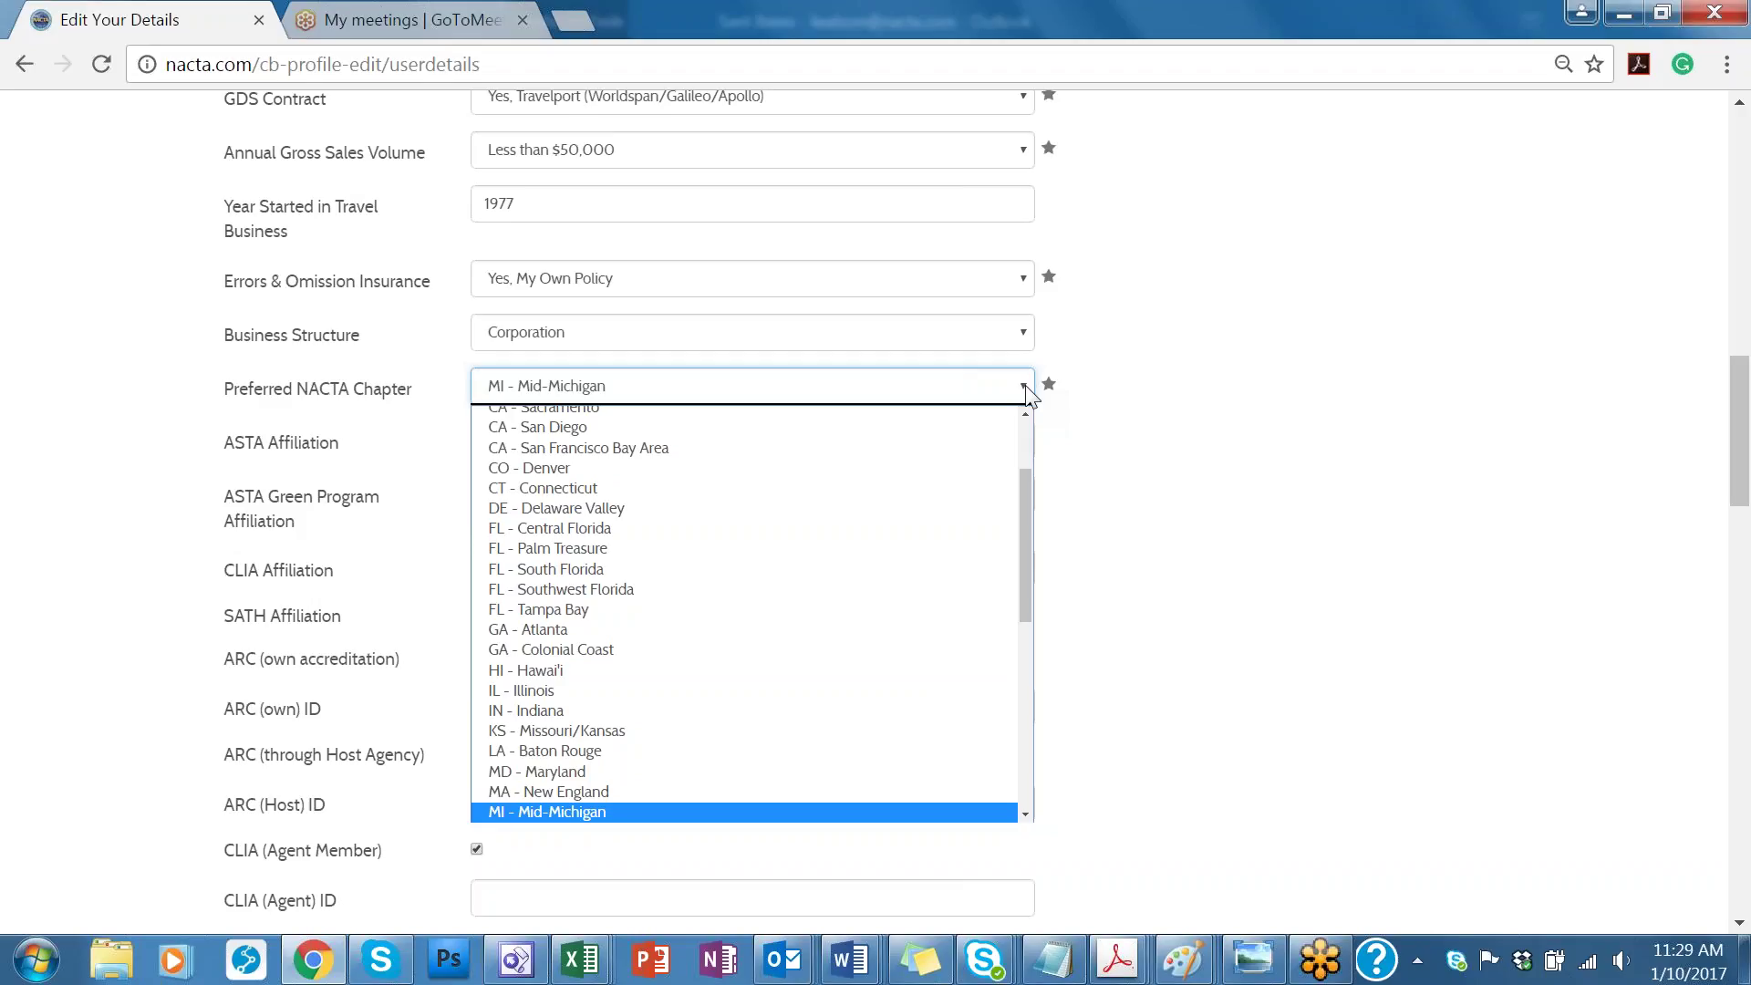
pyautogui.click(1028, 394)
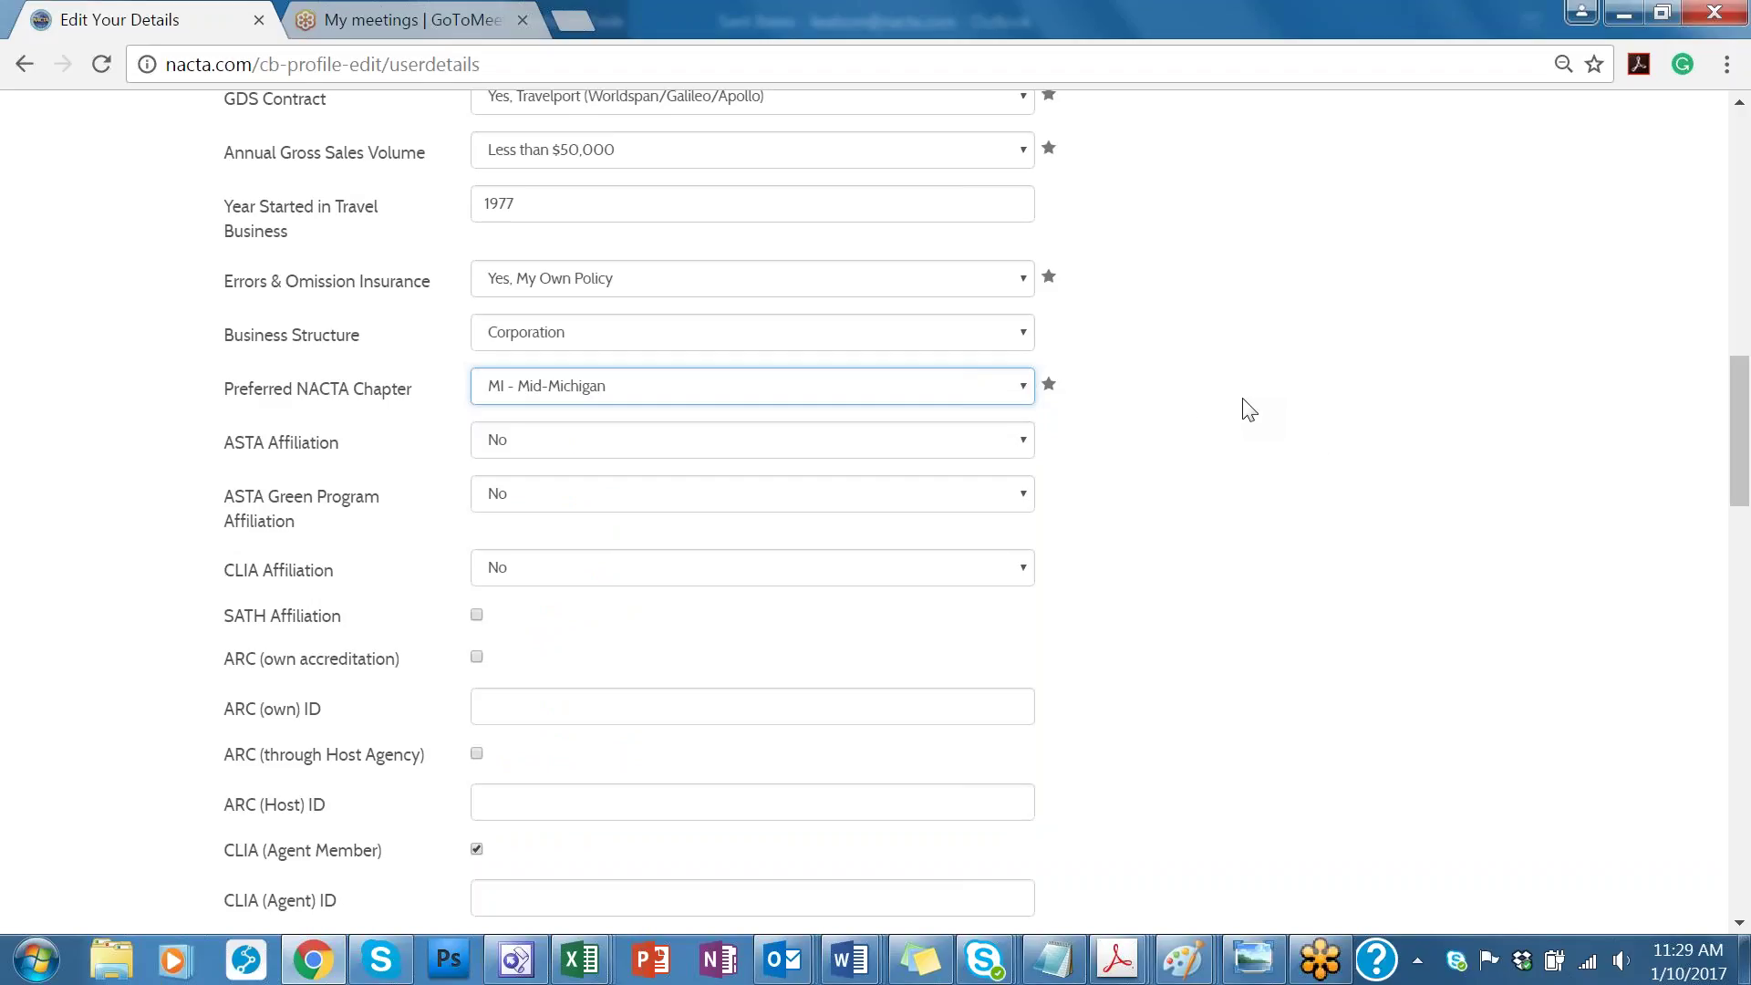
# Step: Switch the edit form to Contact Info and scroll to the checked 'Do not automatically renew' box
pyautogui.scroll(5, 1207, 462)
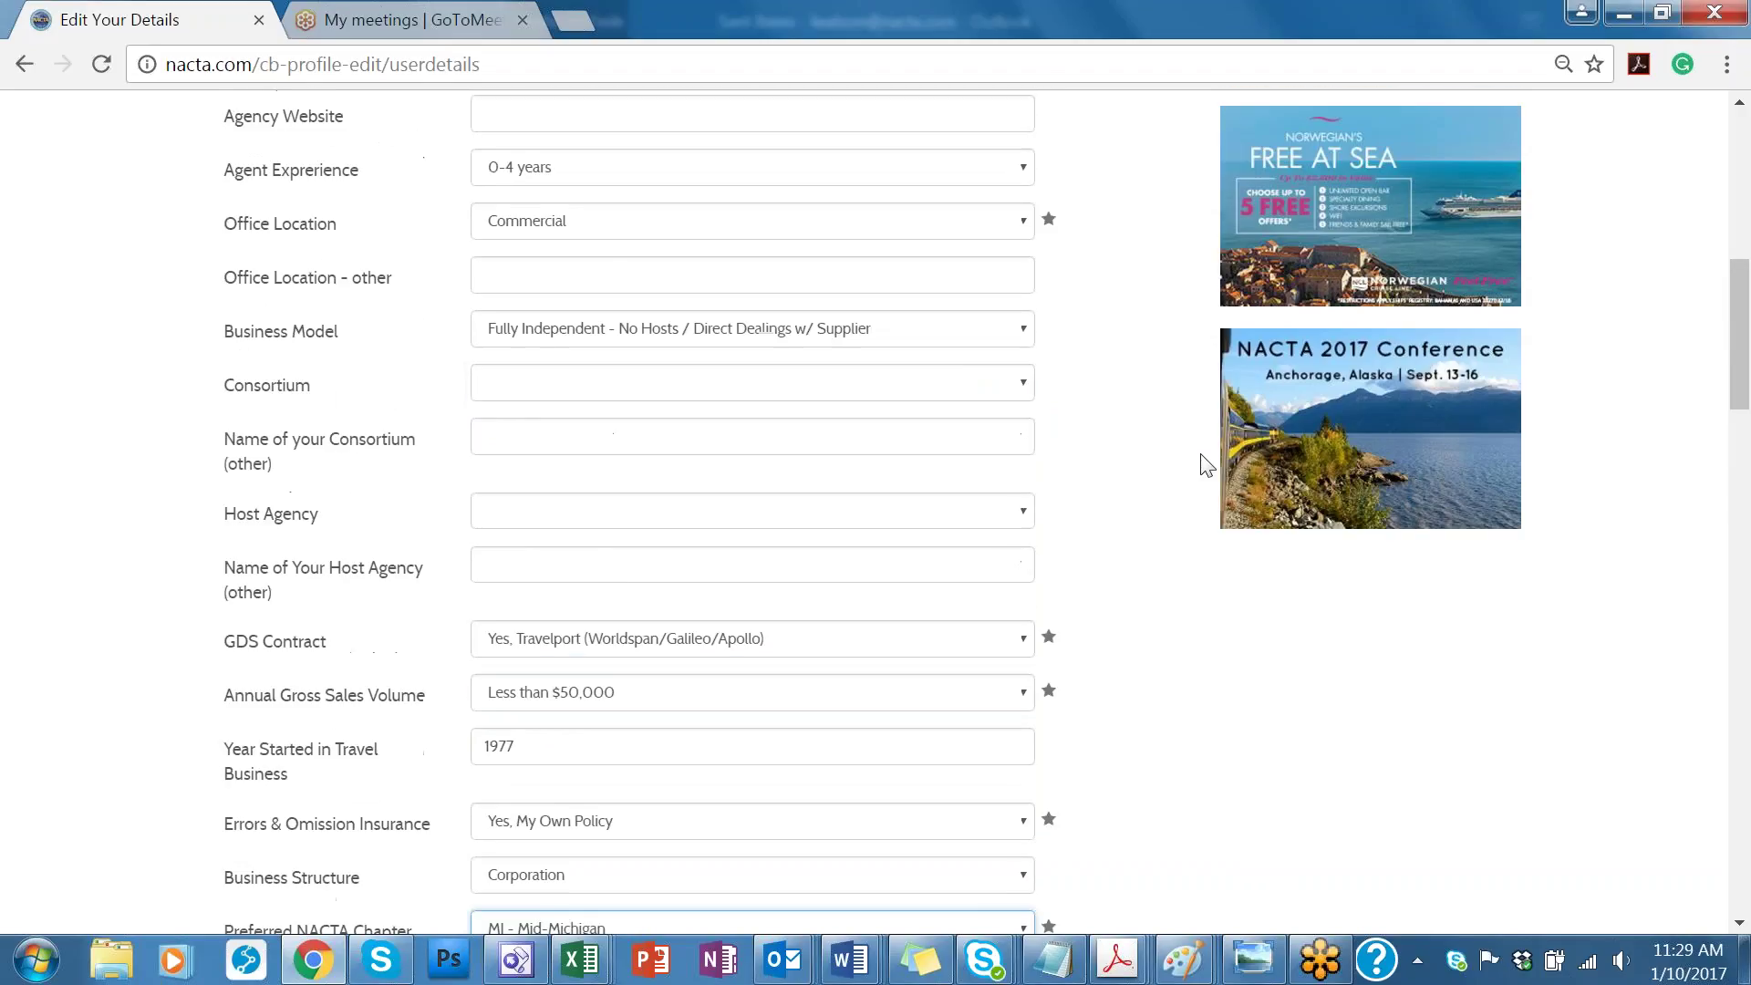
pyautogui.scroll(5, 1145, 474)
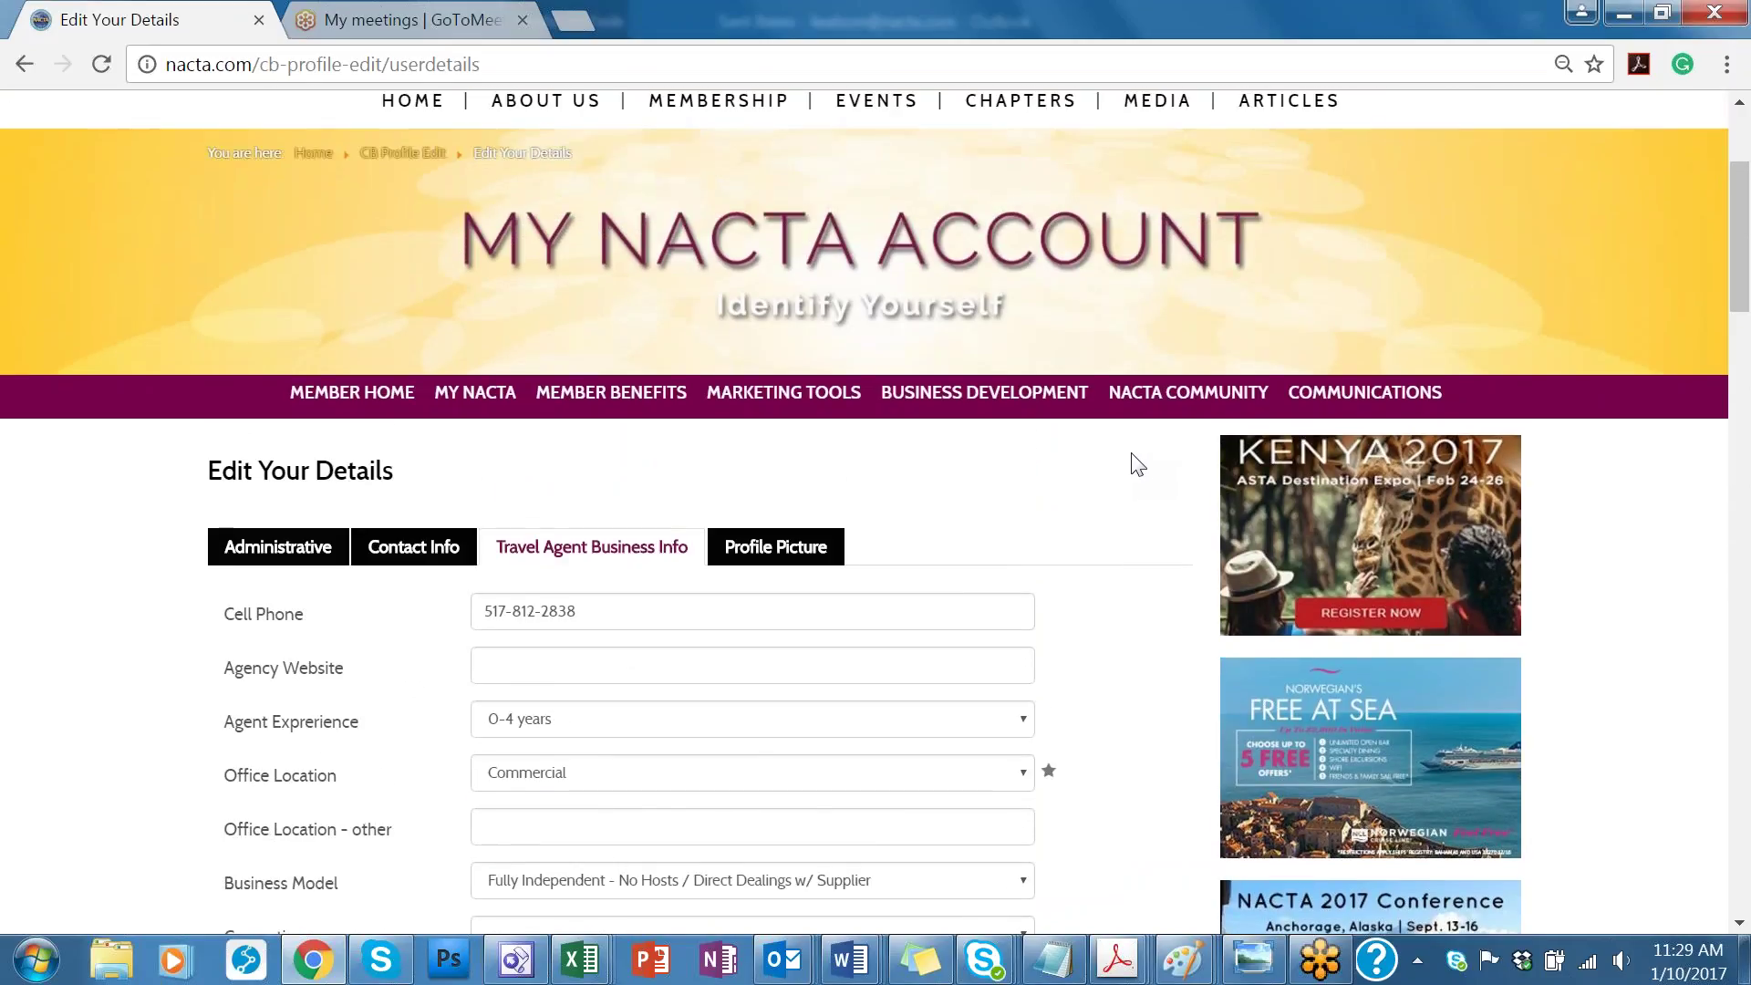
pyautogui.click(423, 549)
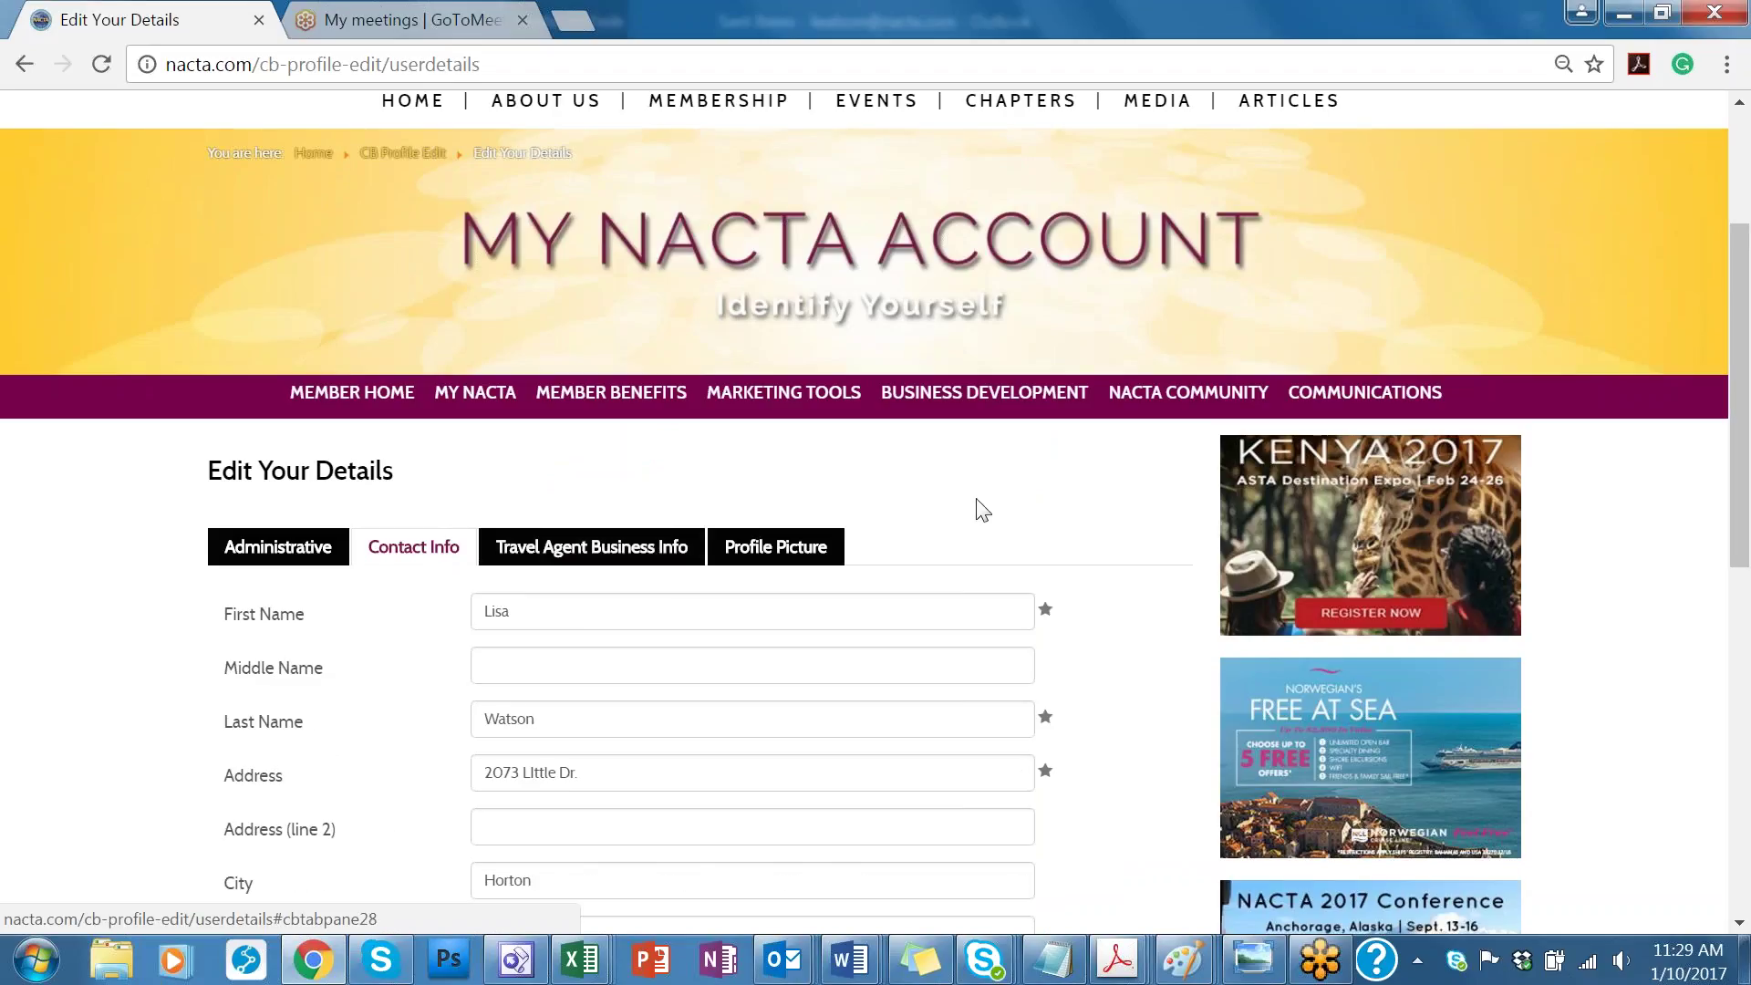
pyautogui.scroll(-5, 1140, 508)
pyautogui.scroll(-3, 1135, 508)
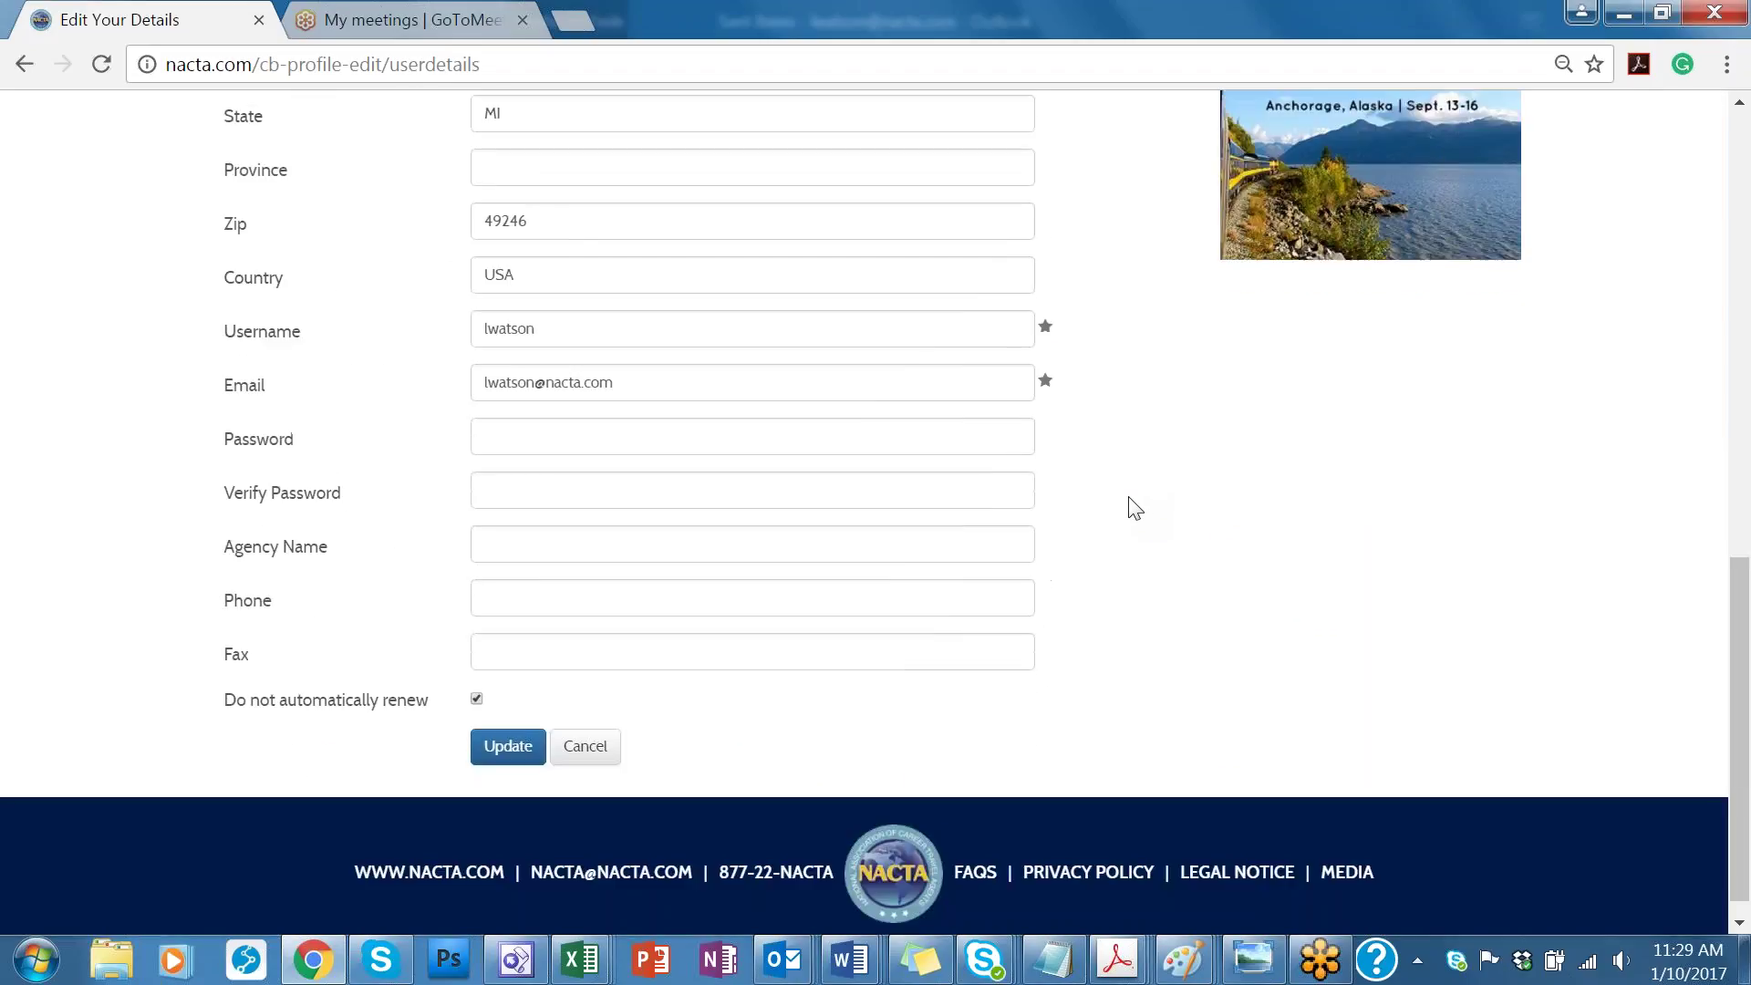